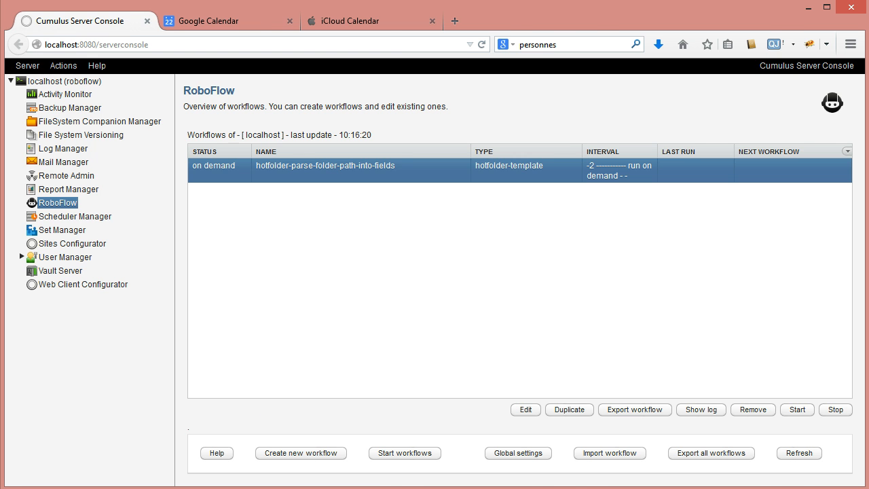
# Step: Switch to Notepad++ and examine the example folder path and its mapping to the Season, Division, Section and department fields
pyautogui.hotkey('alt', 'Tab')
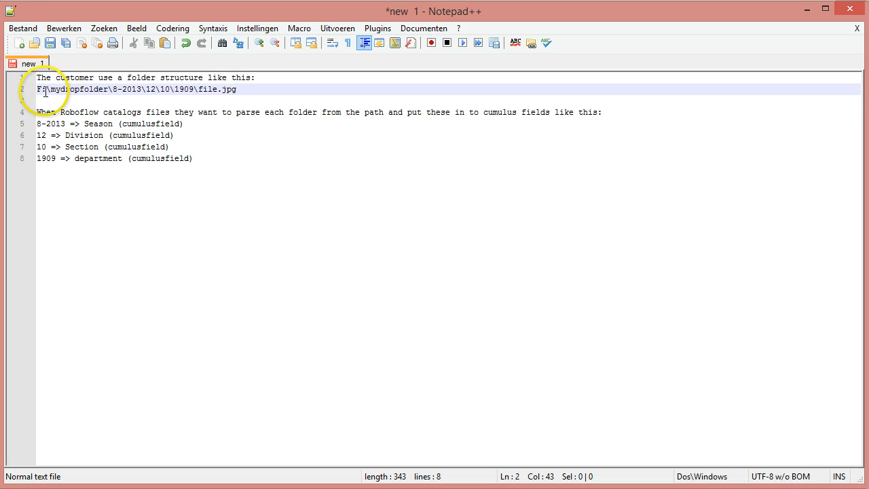
pyautogui.moveTo(41, 91); pyautogui.dragTo(108, 91)
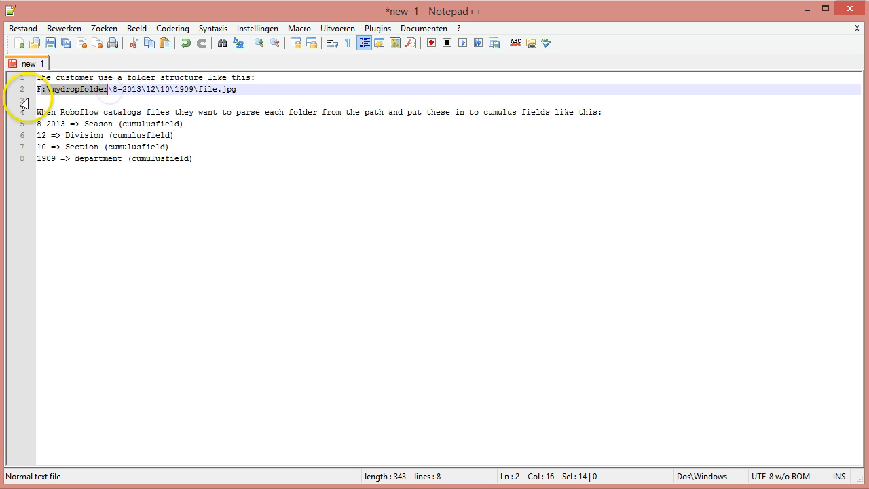
pyautogui.click(112, 90)
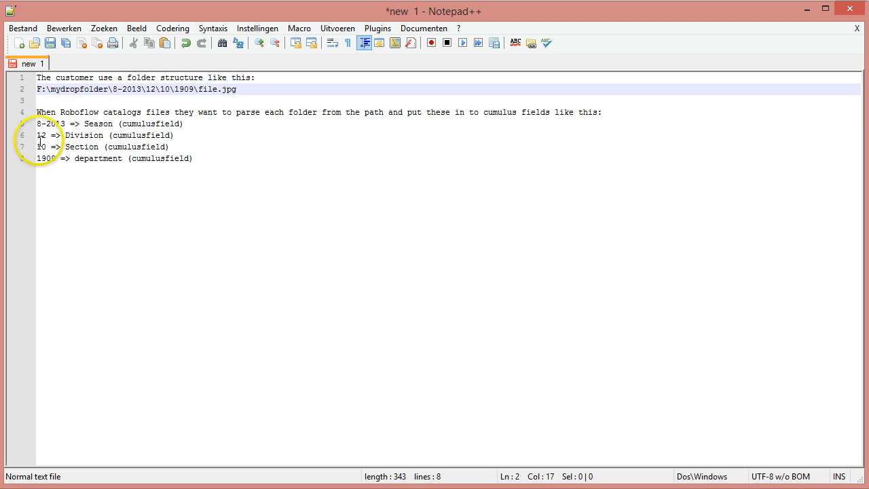
pyautogui.moveTo(200, 160); pyautogui.dragTo(48, 124)
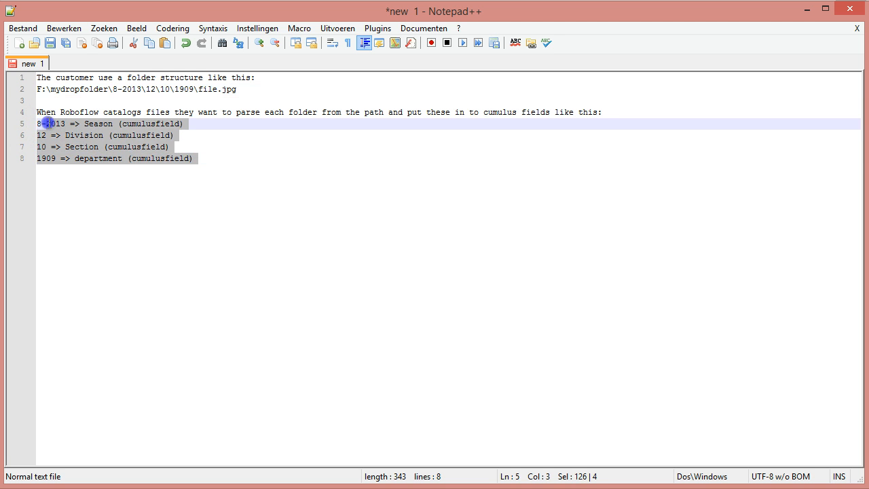
pyautogui.click(260, 213)
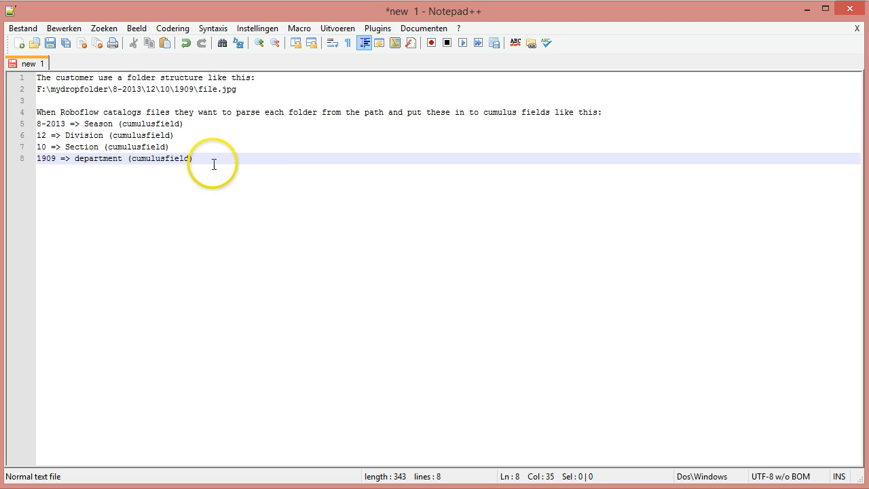
pyautogui.click(240, 91)
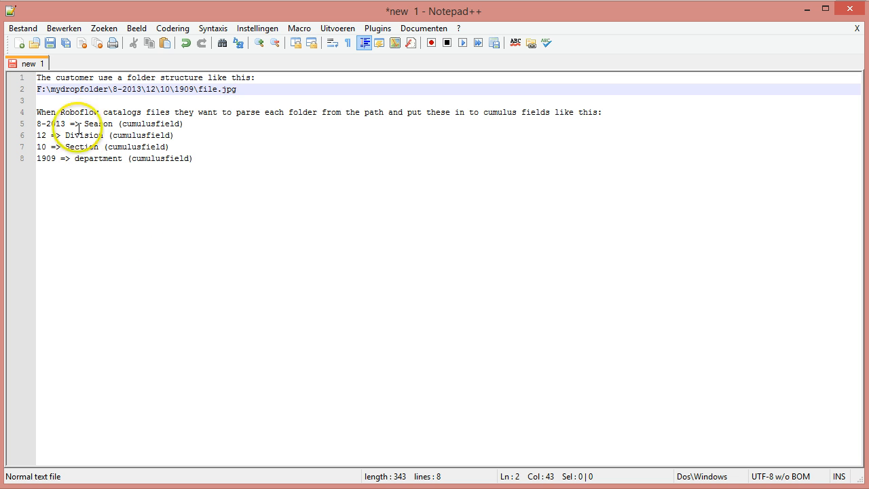
pyautogui.doubleClick(95, 123)
pyautogui.doubleClick(87, 135)
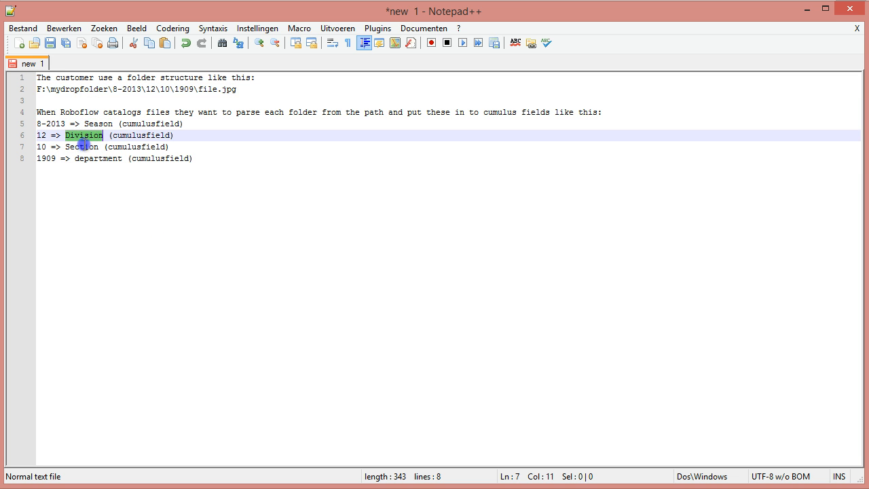
pyautogui.doubleClick(81, 144)
pyautogui.doubleClick(87, 158)
pyautogui.click(195, 268)
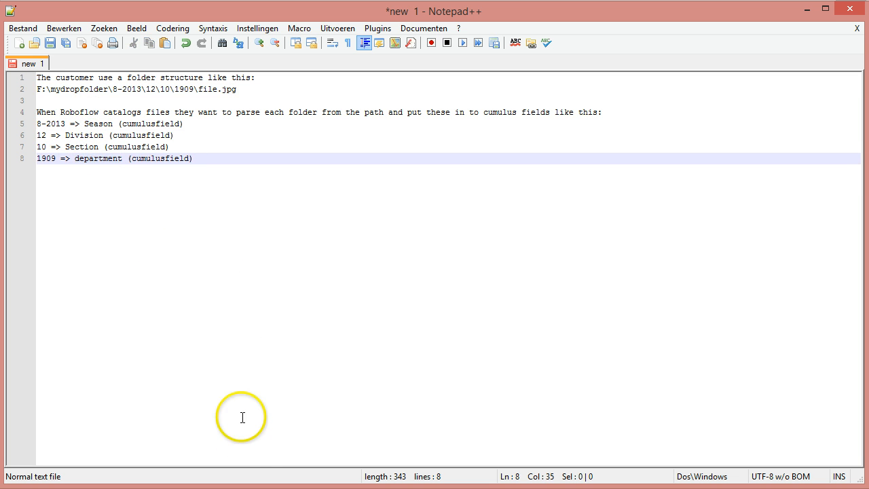
pyautogui.press('Return')
pyautogui.press('Return')
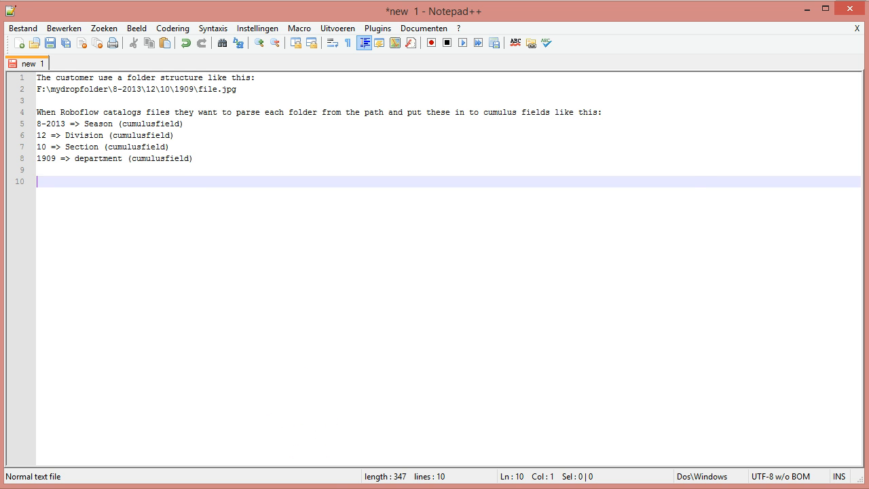
# Step: Switch back to the Cumulus Server Console and review the hot folder, catalog, asset handling and permissions parameters of the hotfolder-parse-folder-path-into-fields workflow
pyautogui.hotkey('alt', 'Tab')
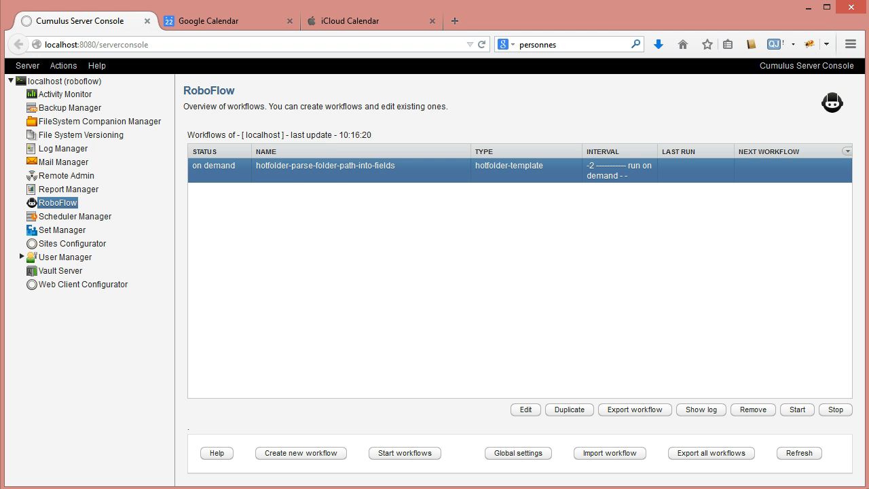
pyautogui.doubleClick(323, 170)
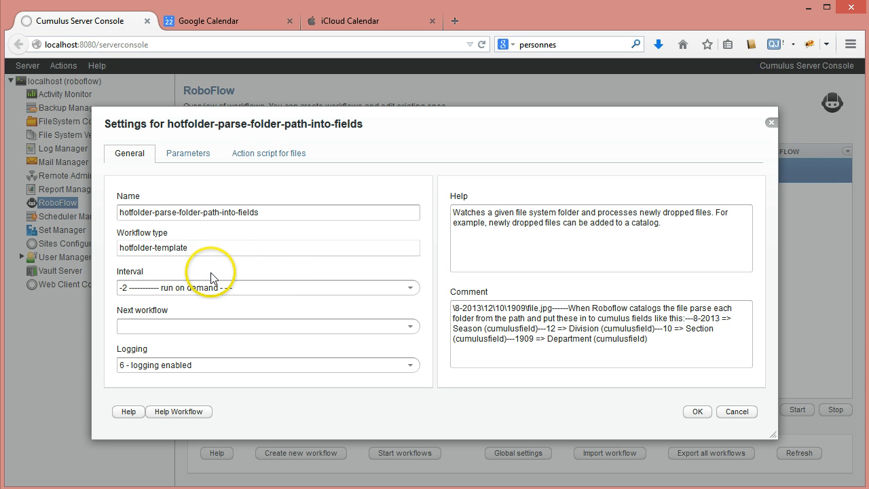
pyautogui.click(188, 153)
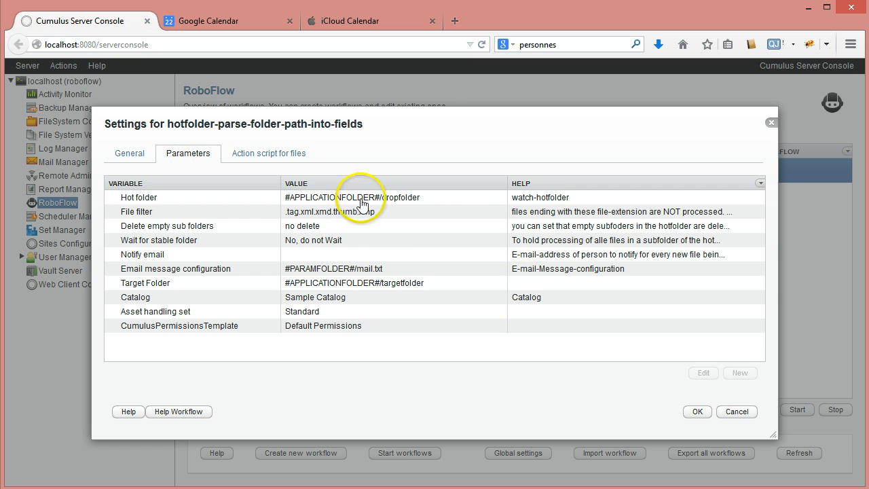
pyautogui.click(339, 197)
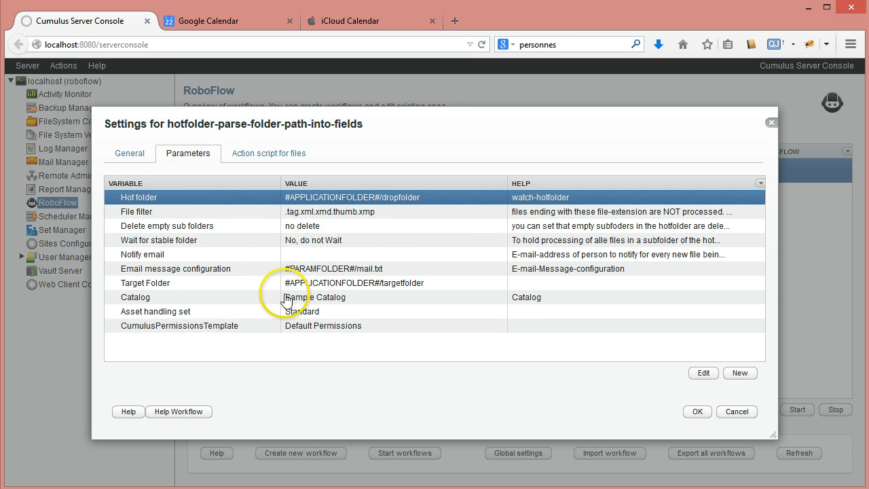
pyautogui.click(210, 297)
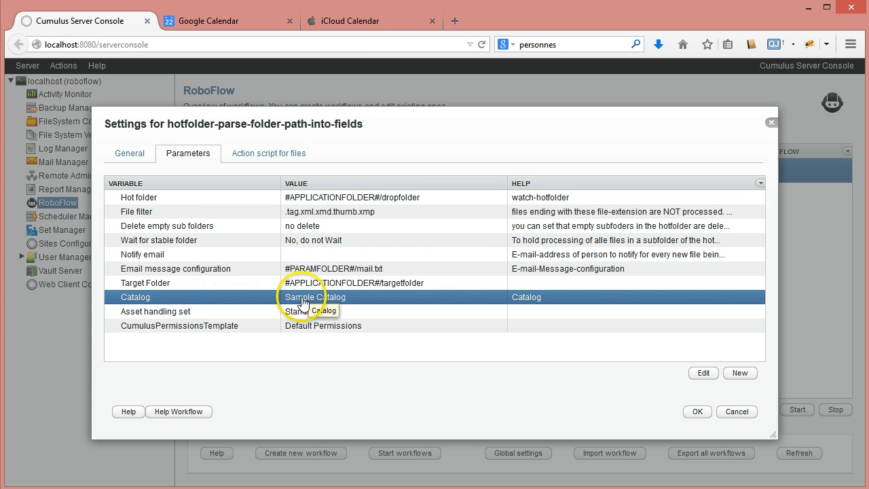
pyautogui.click(146, 311)
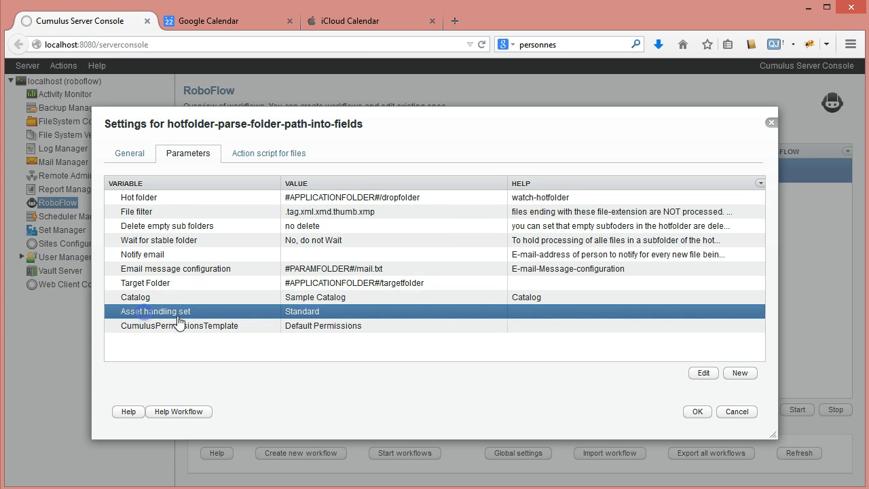
pyautogui.click(224, 328)
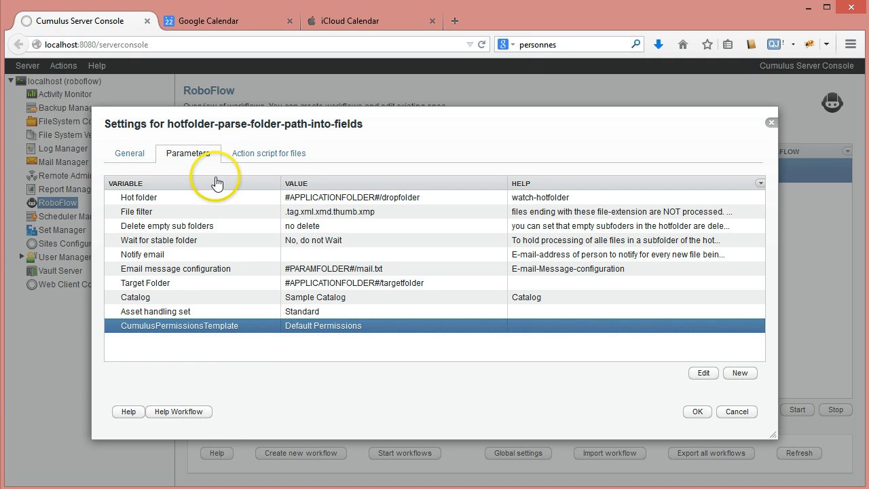
# Step: Expand the test-if-first-item-of-loop conditional in the workflow's action script for files
pyautogui.click(247, 158)
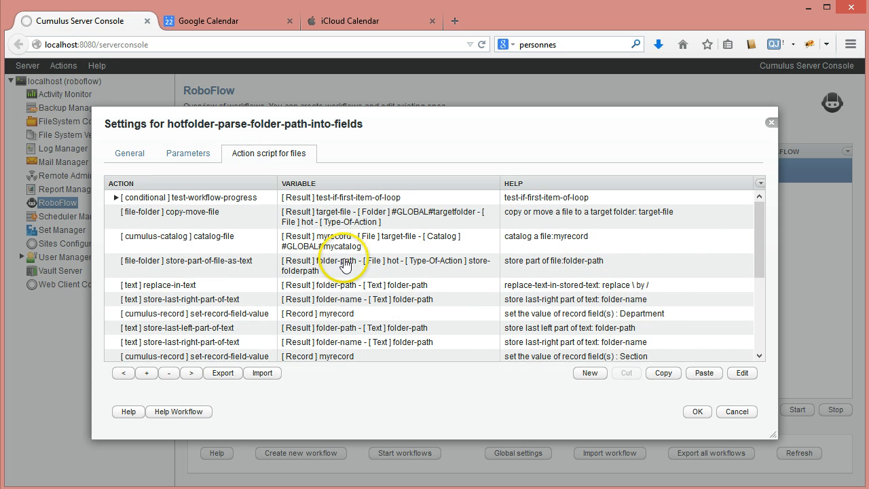
pyautogui.click(186, 198)
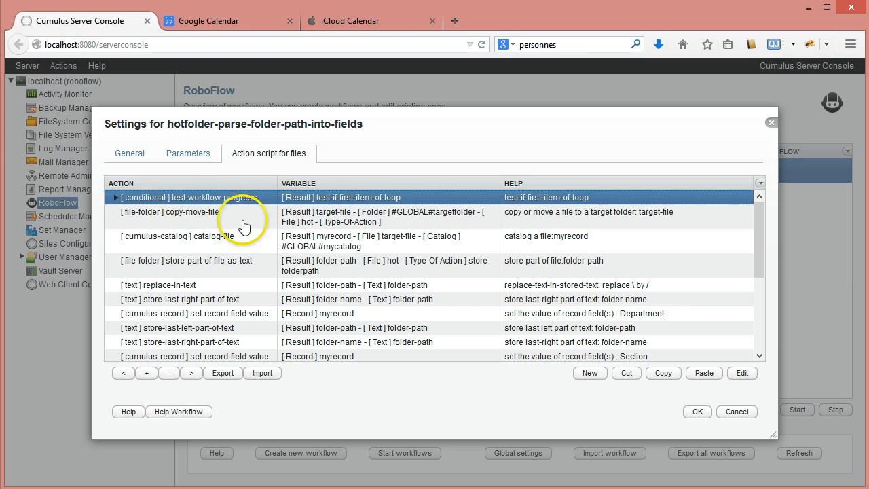
pyautogui.click(116, 199)
pyautogui.click(116, 198)
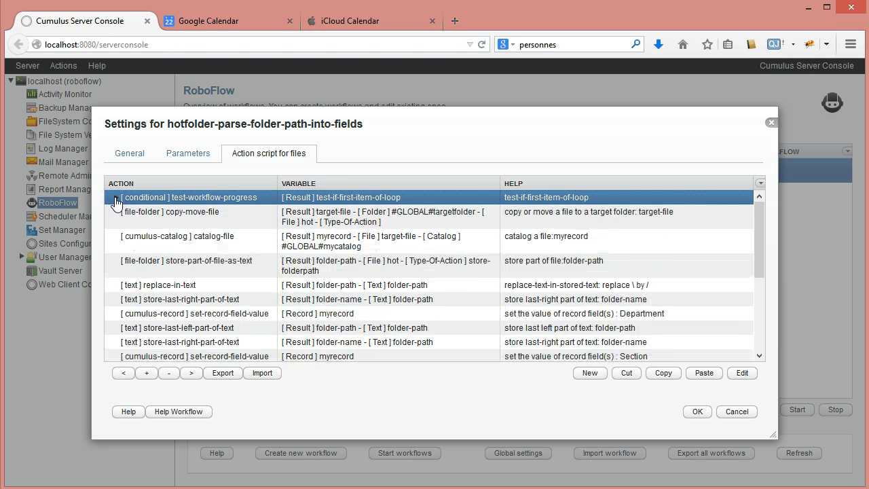
pyautogui.click(115, 198)
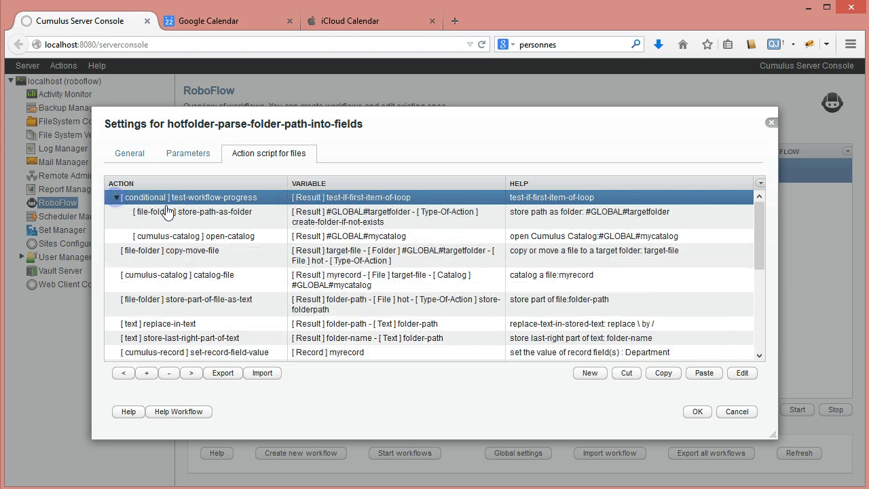
# Step: Check the open-catalog action's catalog name choices without saving changes, and compare them with the workflow's Catalog parameter
pyautogui.click(219, 242)
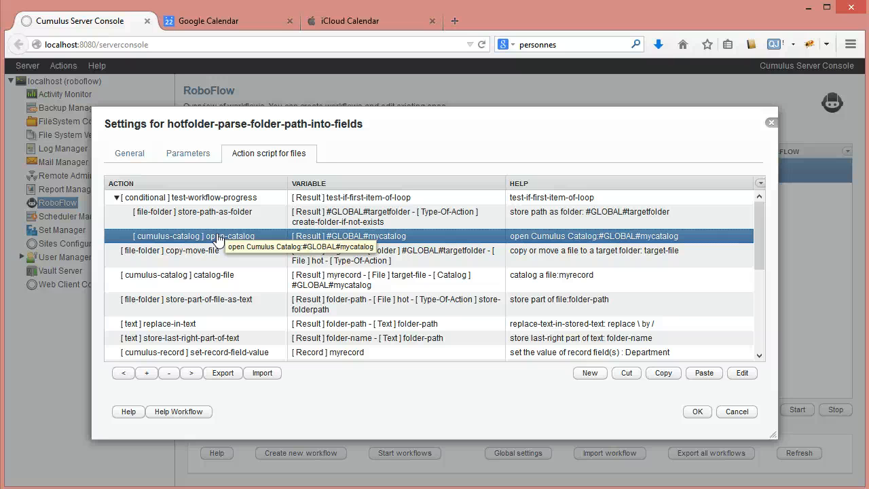
pyautogui.doubleClick(215, 237)
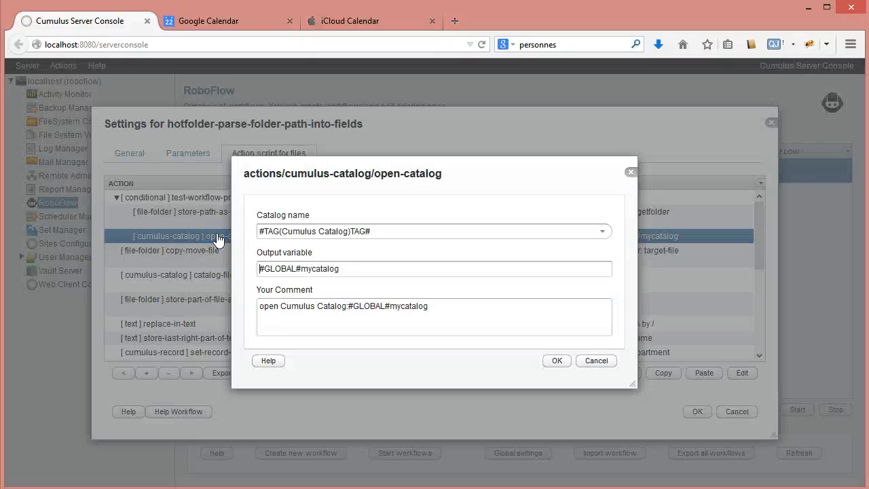
pyautogui.click(369, 235)
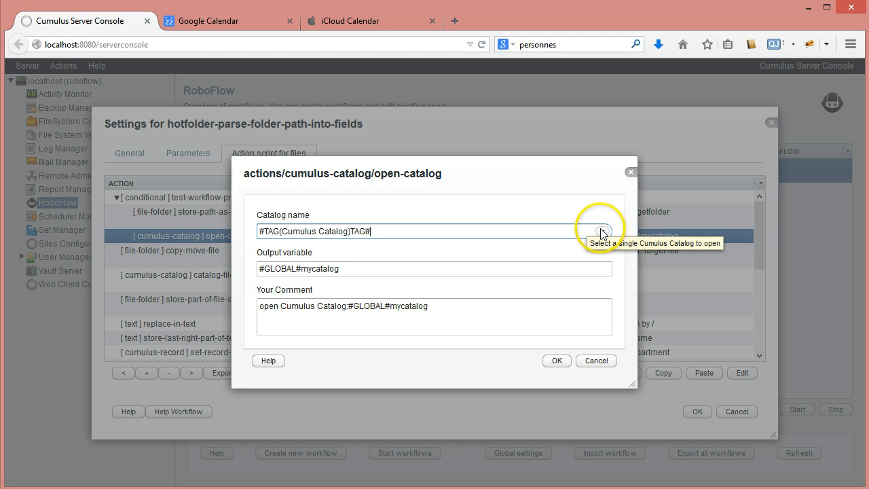
pyautogui.click(601, 232)
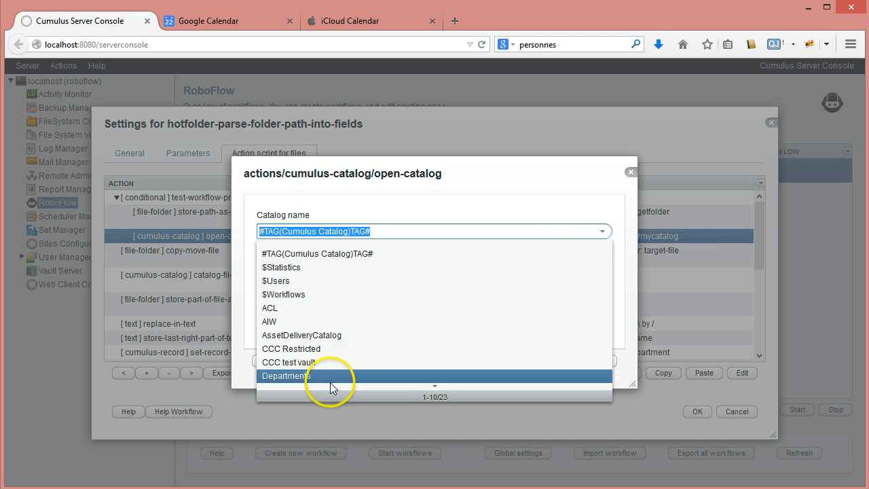
pyautogui.click(428, 253)
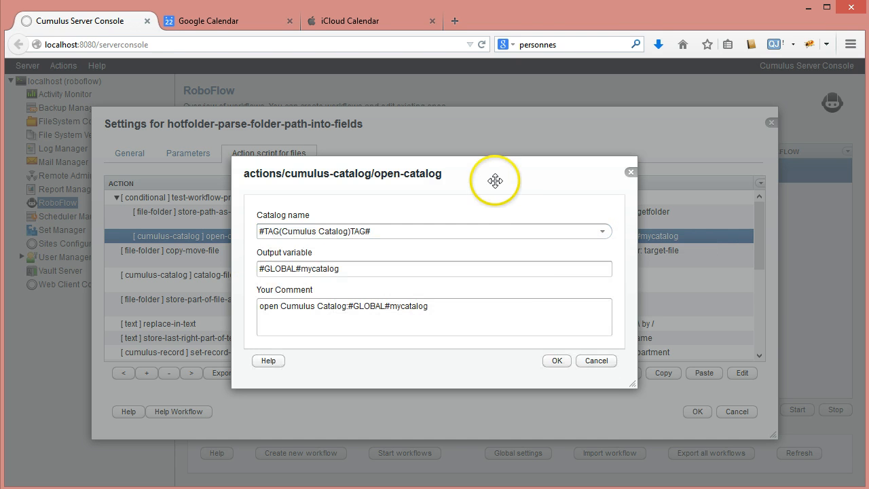
pyautogui.click(595, 362)
pyautogui.click(188, 153)
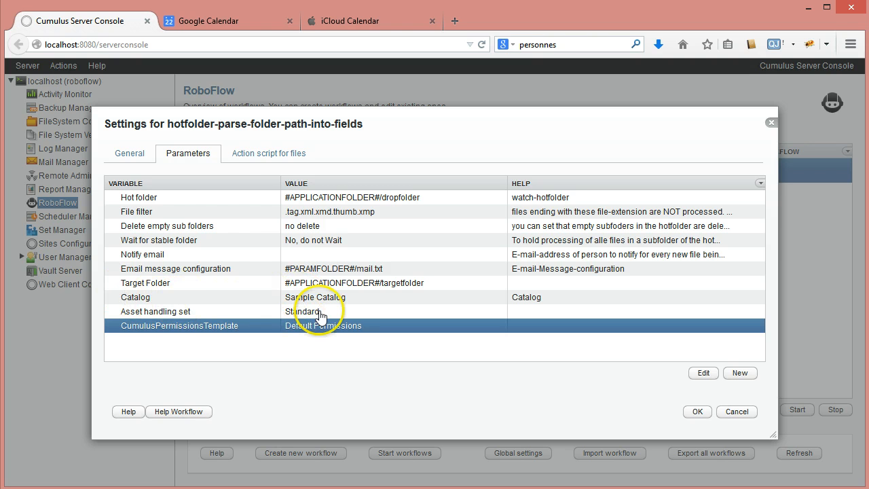
pyautogui.click(264, 155)
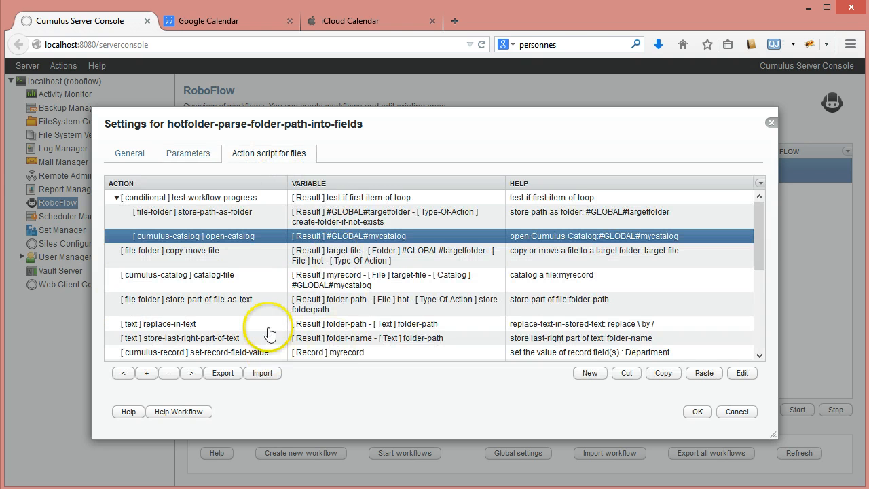
# Step: Inspect the #GLOBAL# prefix of the open-catalog action's output variable and close the action without saving
pyautogui.doubleClick(267, 240)
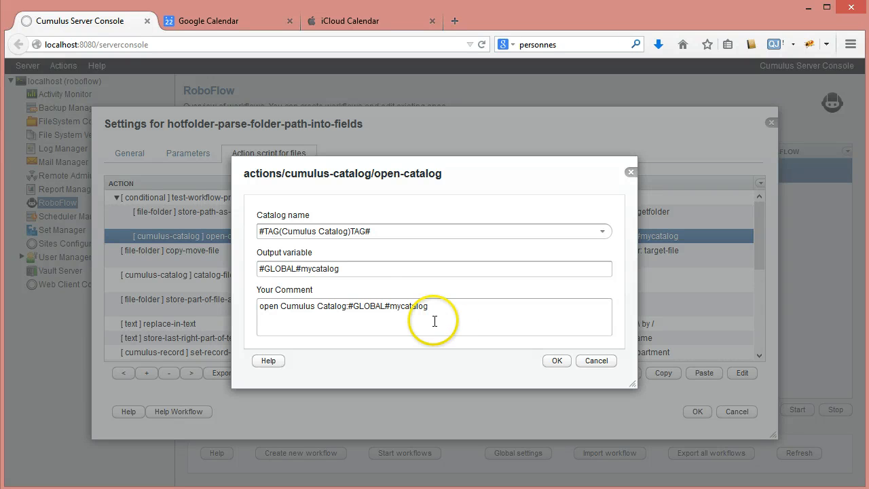
pyautogui.moveTo(301, 269); pyautogui.dragTo(223, 268)
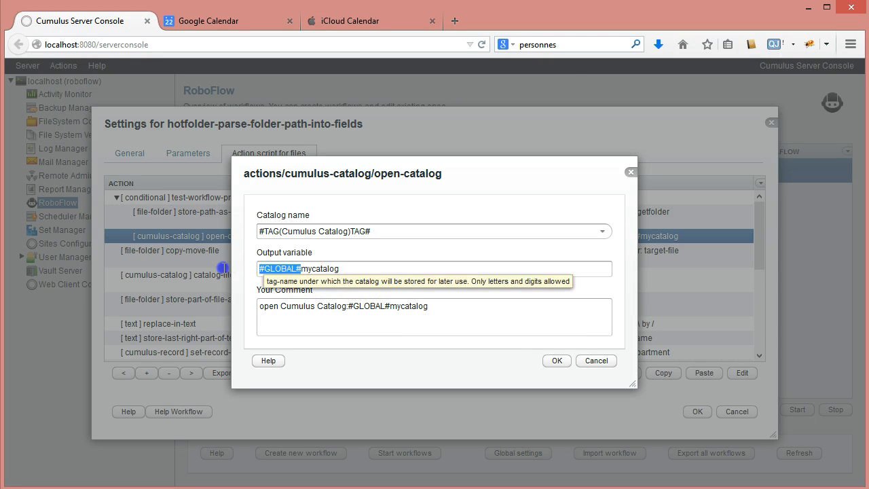
pyautogui.click(332, 370)
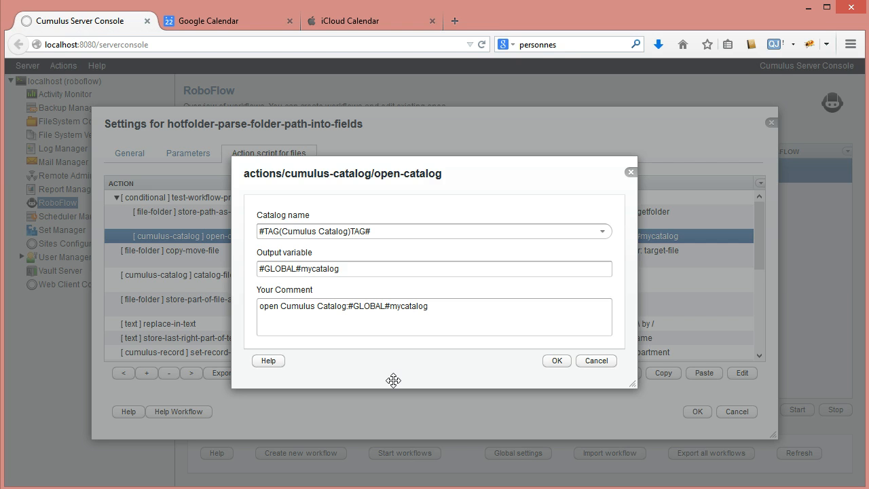
pyautogui.doubleClick(279, 269)
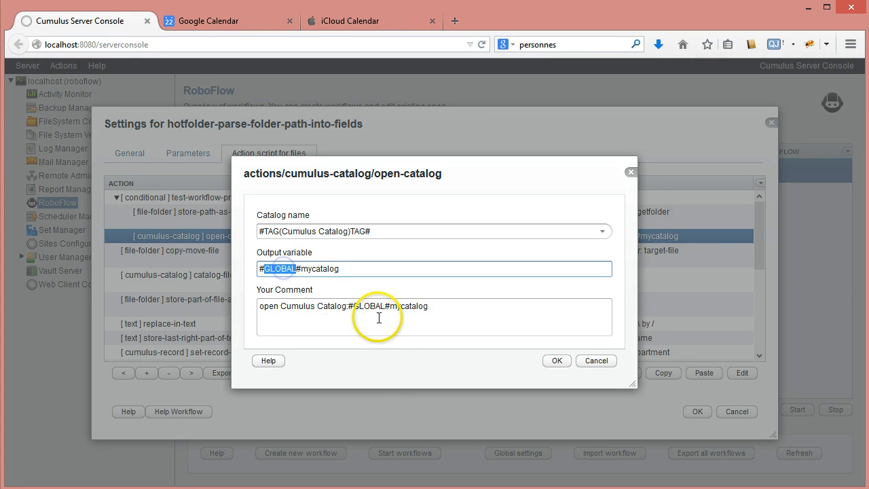
pyautogui.click(397, 373)
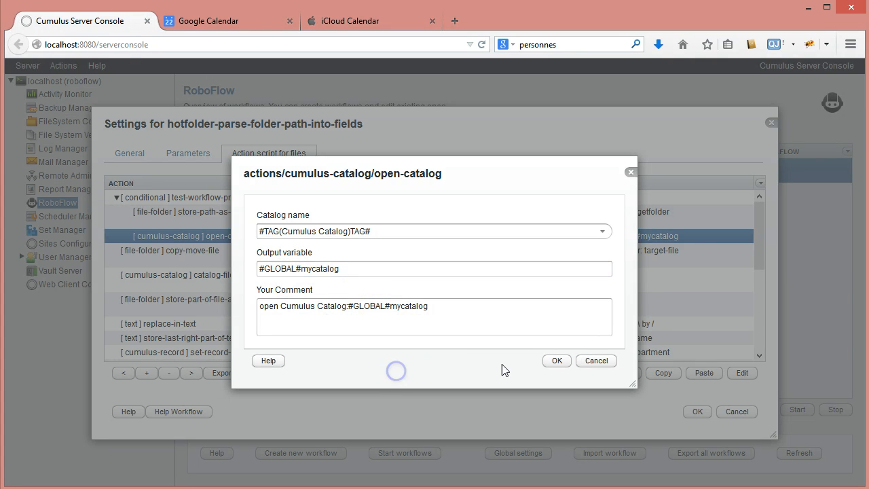
pyautogui.click(591, 361)
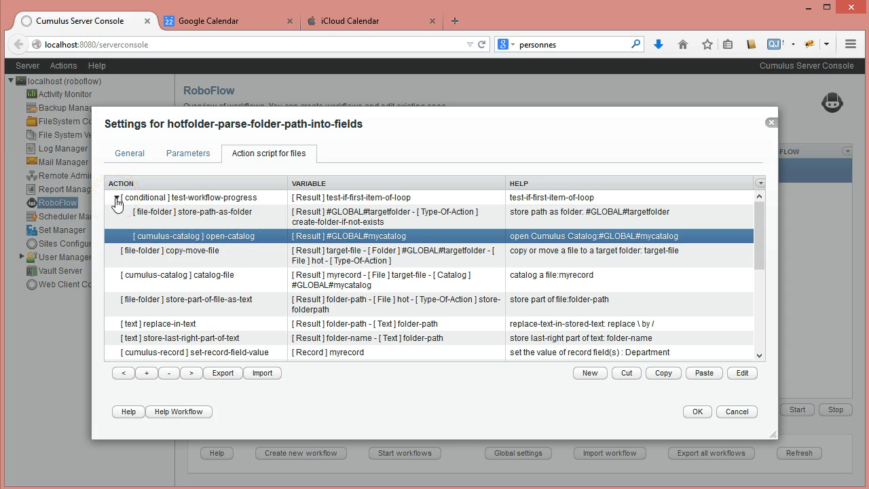
# Step: Expand the test-if-last-item-of-loop conditional, review its settings without saving, and select its nested close-catalog action
pyautogui.click(116, 199)
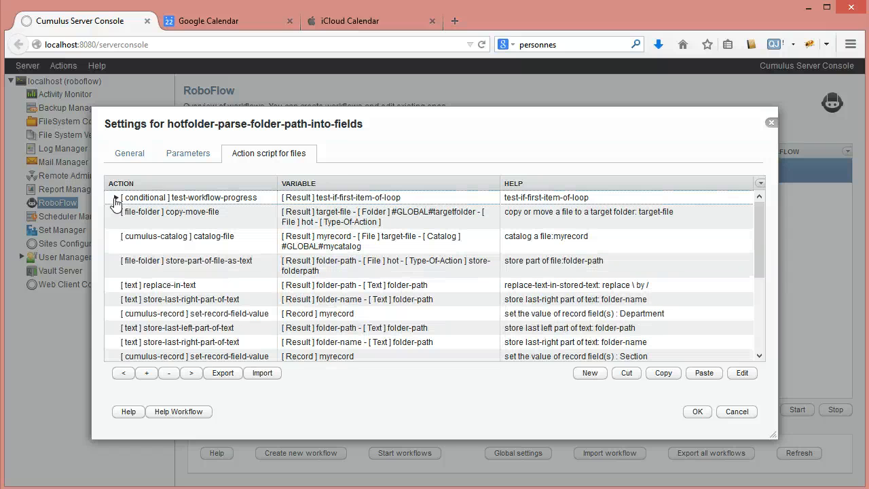
pyautogui.moveTo(757, 225); pyautogui.dragTo(758, 298)
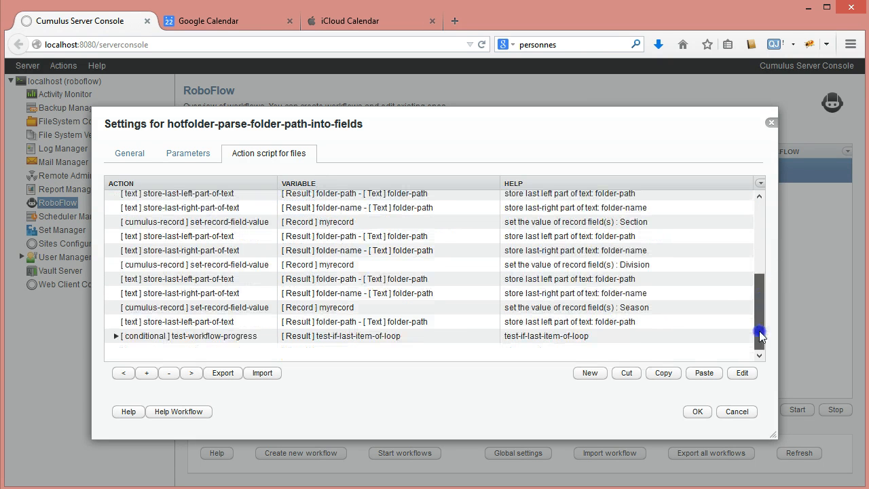
pyautogui.click(117, 335)
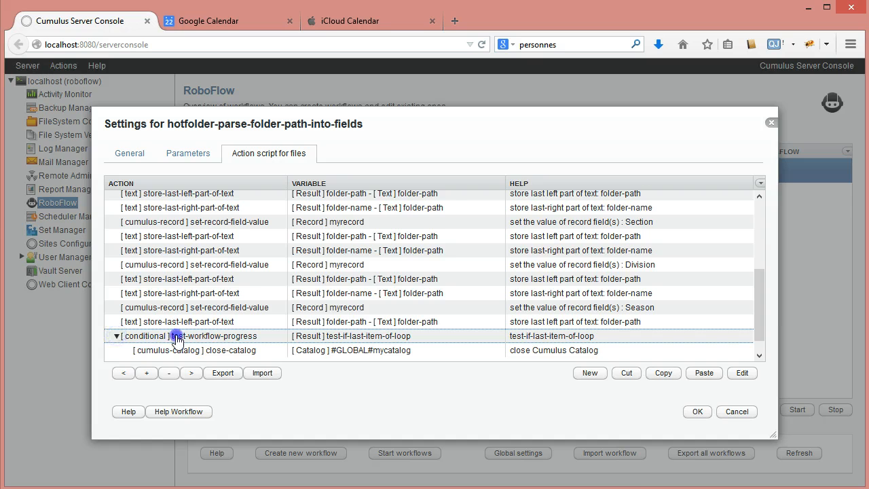
pyautogui.doubleClick(176, 337)
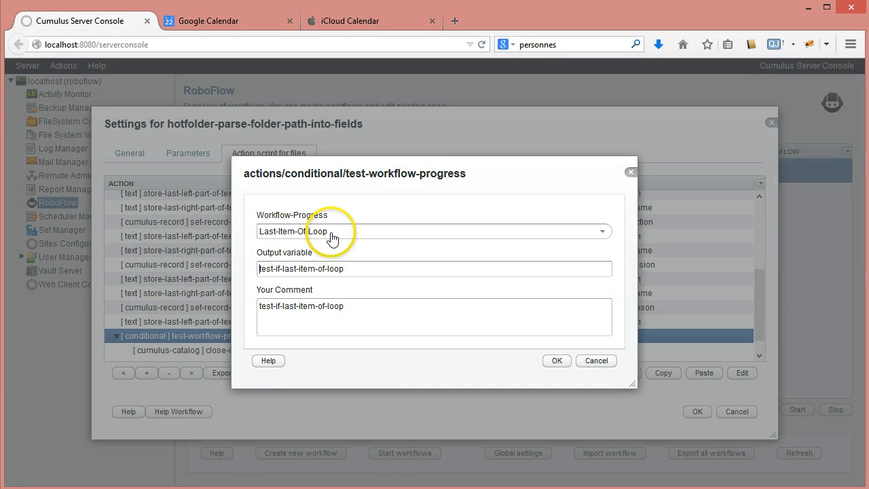
pyautogui.click(614, 367)
pyautogui.click(234, 349)
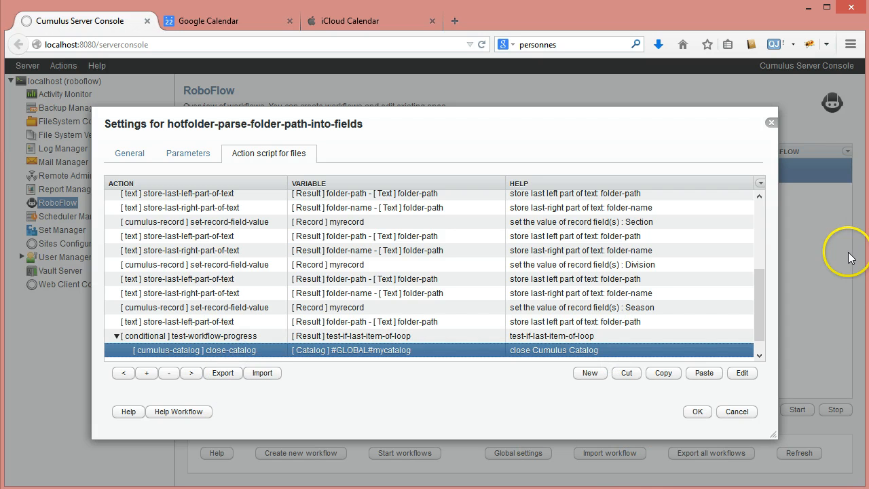
# Step: Expand the test-if-first-item-of-loop conditional and review the path and type of action in its store-path-as-folder settings without saving
pyautogui.moveTo(760, 329); pyautogui.dragTo(755, 227)
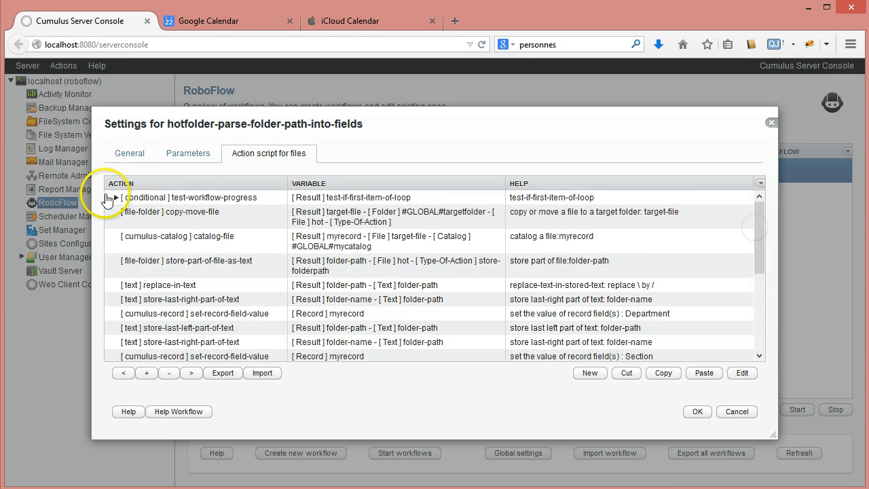
pyautogui.click(116, 198)
pyautogui.click(255, 219)
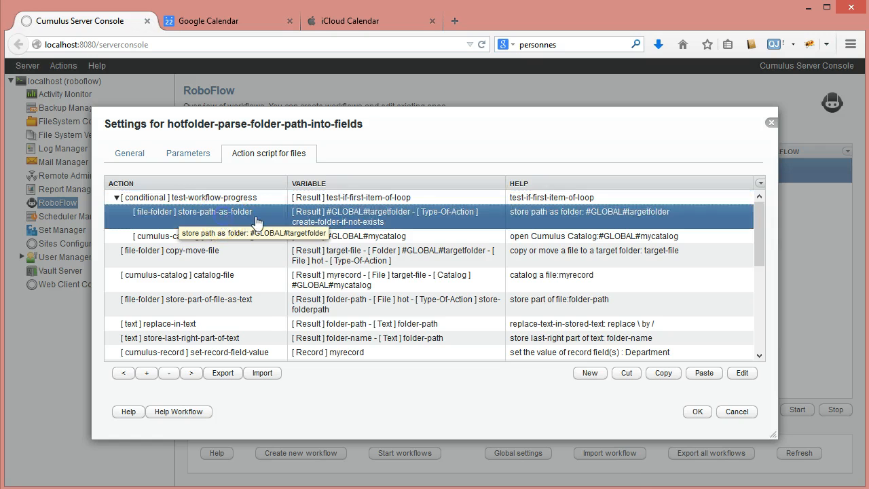
pyautogui.doubleClick(256, 219)
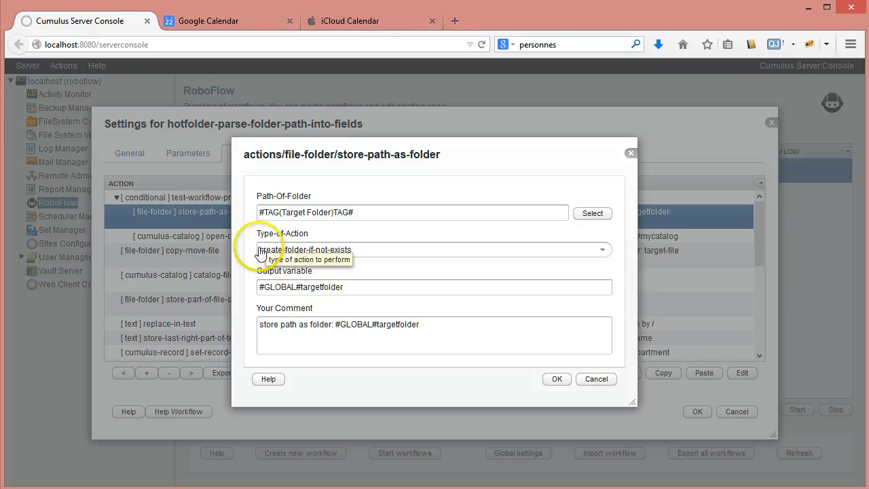
pyautogui.click(630, 153)
# Step: Check the Target Folder entry in the workflow's parameters
pyautogui.click(182, 157)
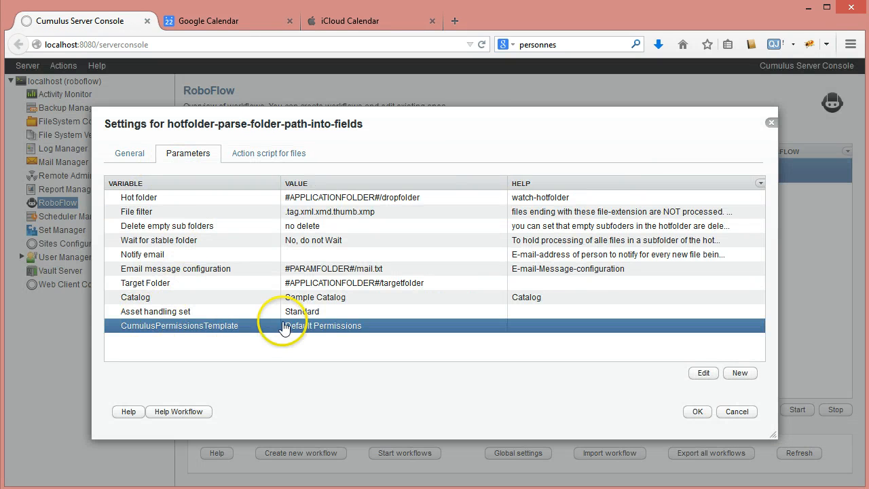
pyautogui.click(279, 285)
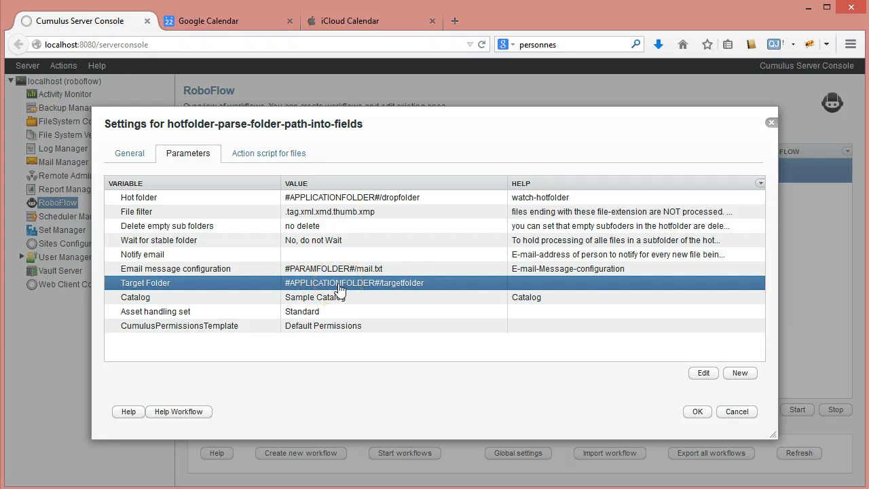
pyautogui.click(413, 293)
# Step: Return to the file action script, recheck the store-path-as-folder settings without saving, and collapse the first-item conditional
pyautogui.click(289, 153)
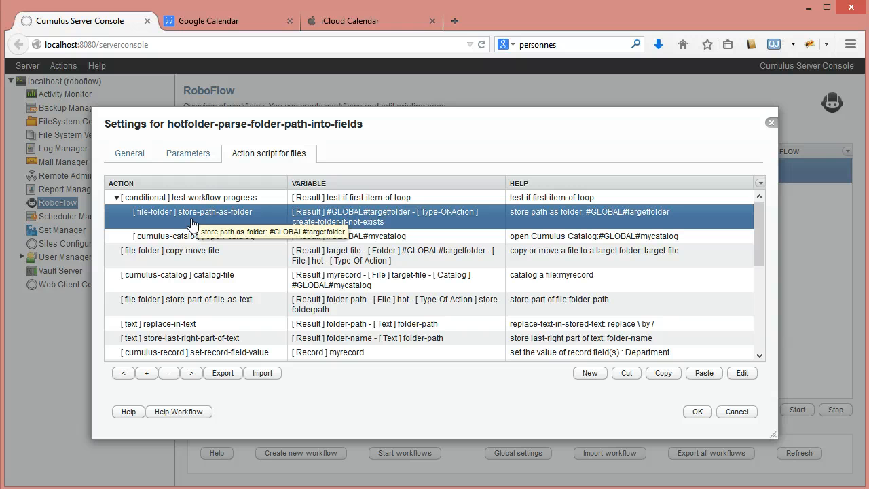
pyautogui.doubleClick(243, 212)
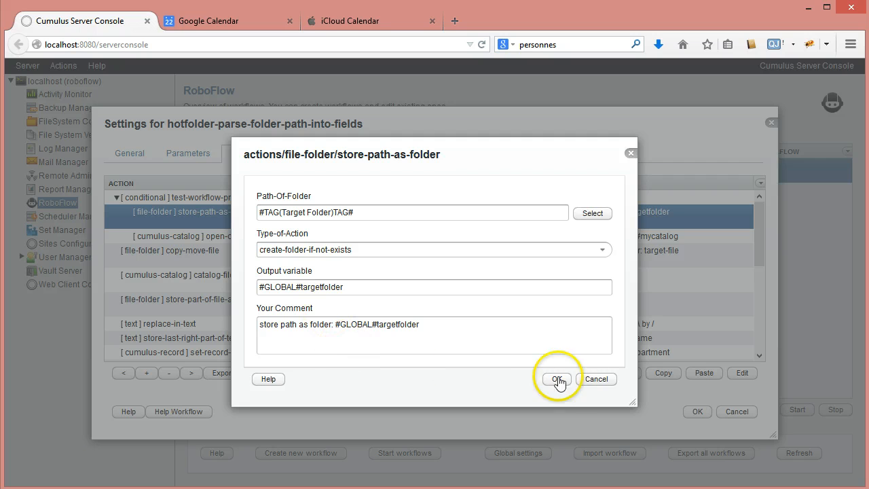
pyautogui.click(598, 380)
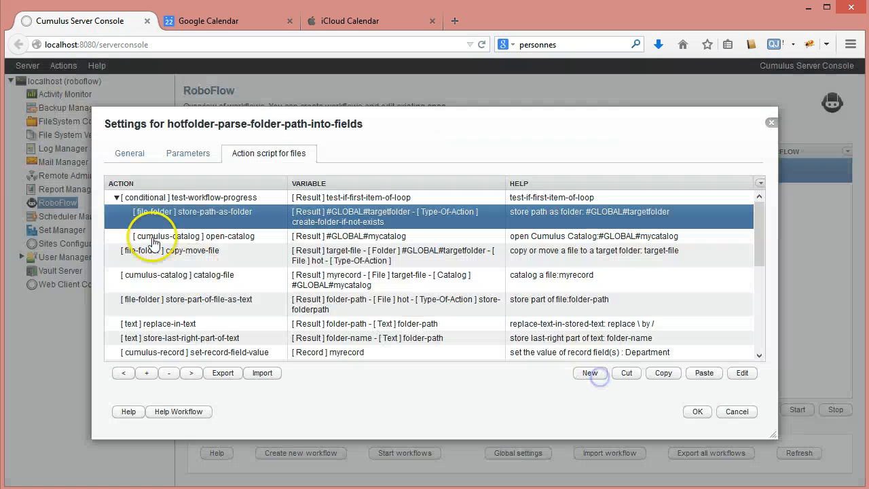
pyautogui.click(116, 197)
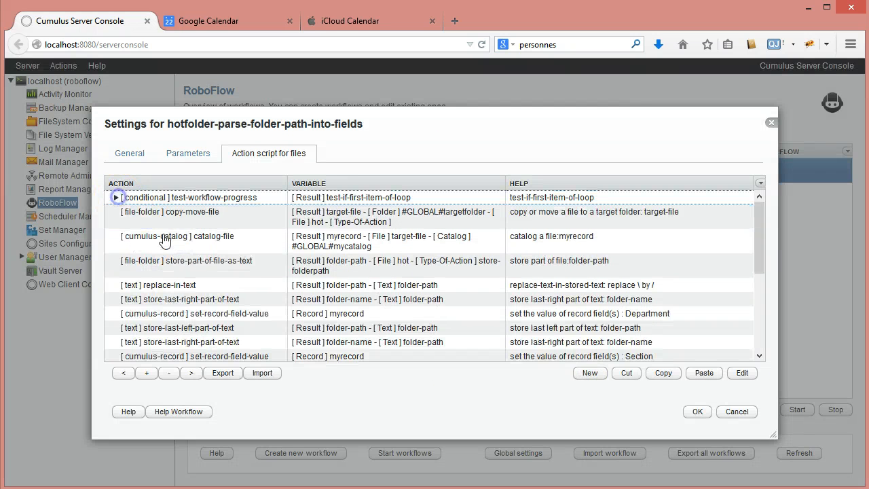
# Step: Review the file, folder and type of action used by the copy-move-file action, and close it without saving
pyautogui.click(202, 236)
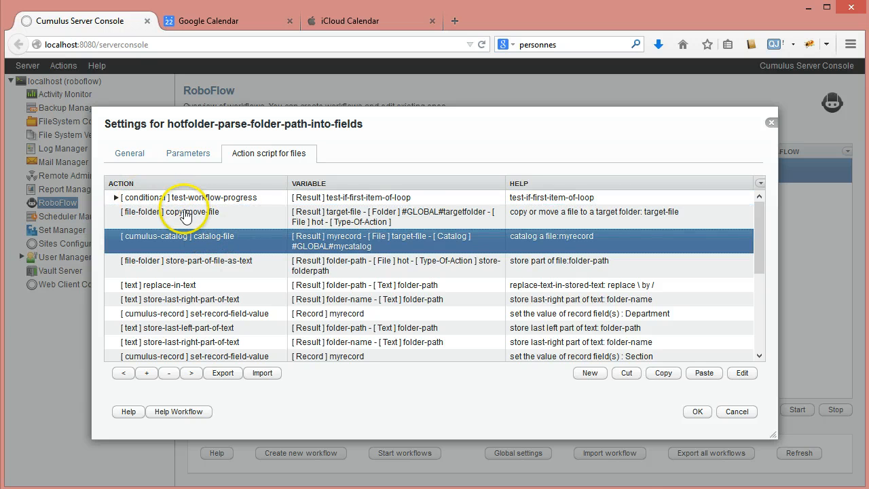
pyautogui.click(193, 215)
pyautogui.doubleClick(195, 215)
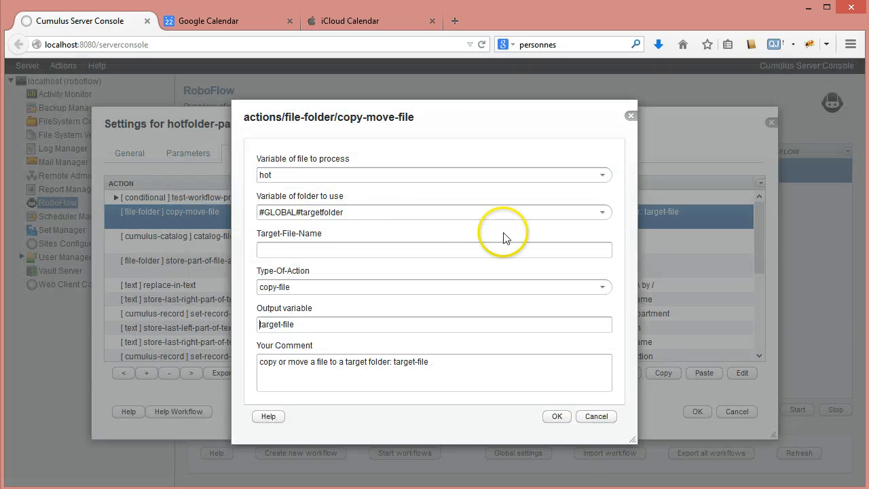
pyautogui.click(592, 416)
# Step: Review the settings of the catalog-file action and the store-part-of-file-as-text action without saving either one
pyautogui.doubleClick(210, 241)
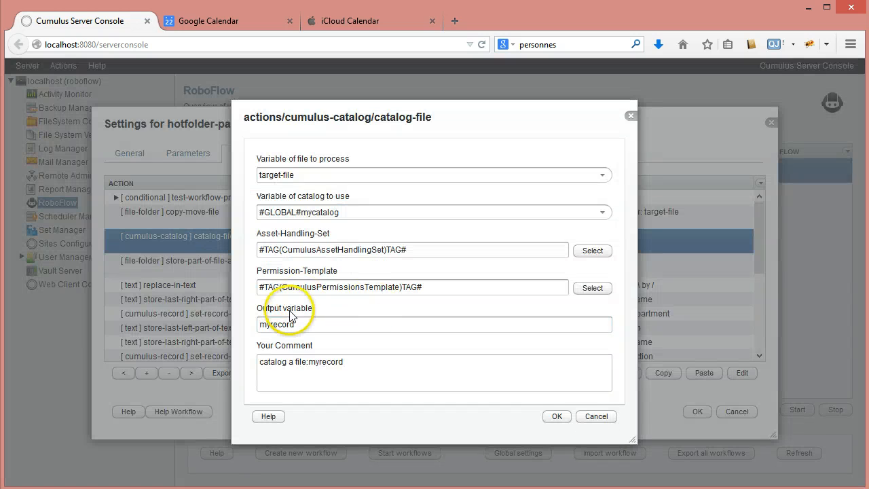
pyautogui.click(596, 416)
pyautogui.doubleClick(215, 264)
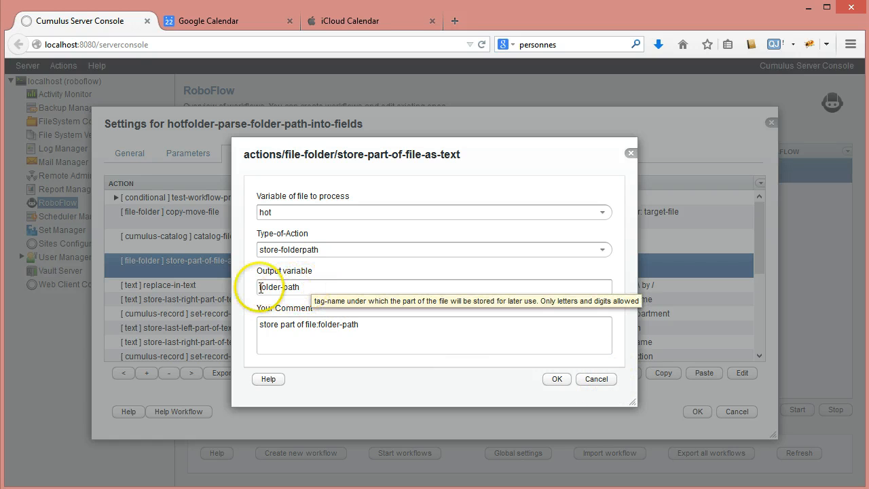
pyautogui.click(597, 379)
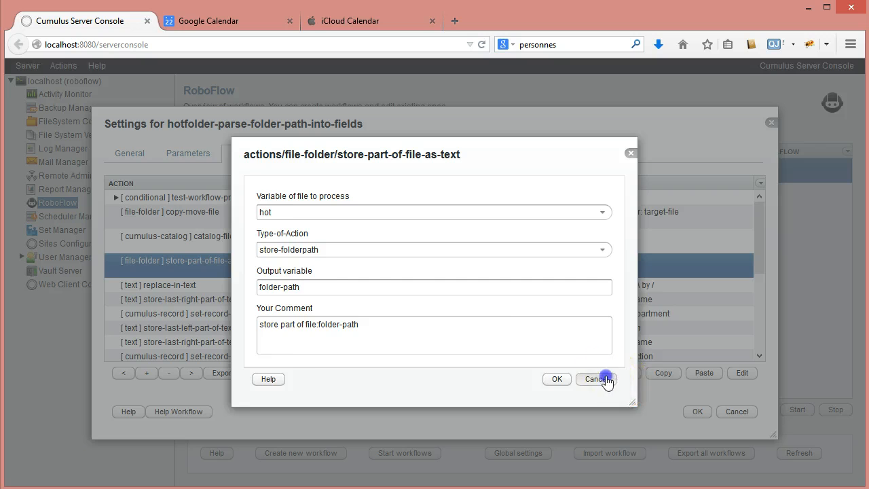
# Step: Review the replace-in-text action's find and replace settings without saving, and open the first store-last-right-part-of-text action
pyautogui.click(196, 288)
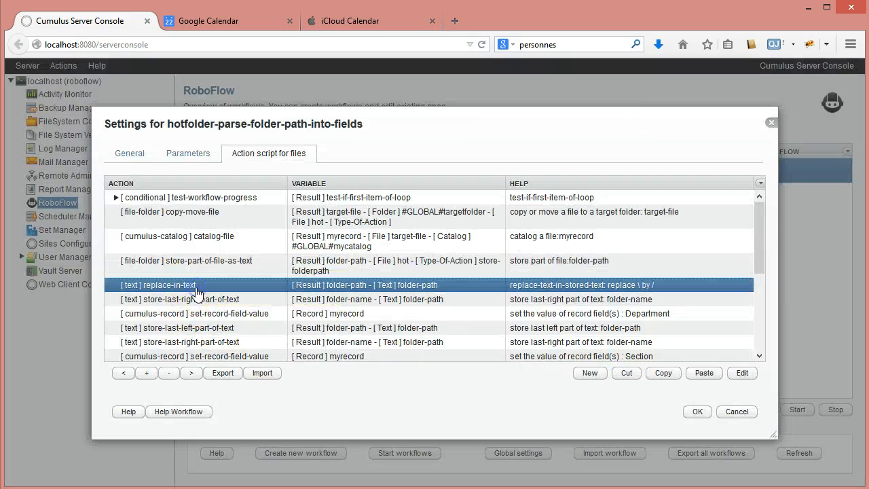
pyautogui.click(144, 289)
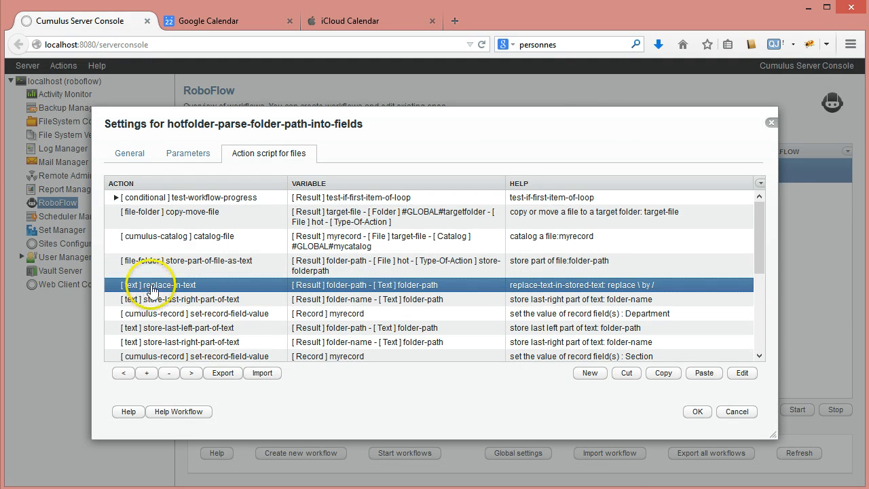
pyautogui.doubleClick(293, 284)
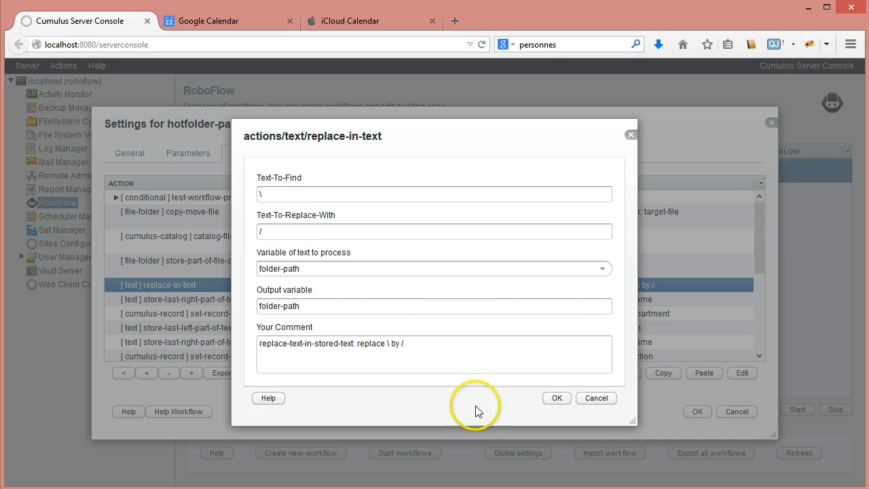
pyautogui.click(596, 400)
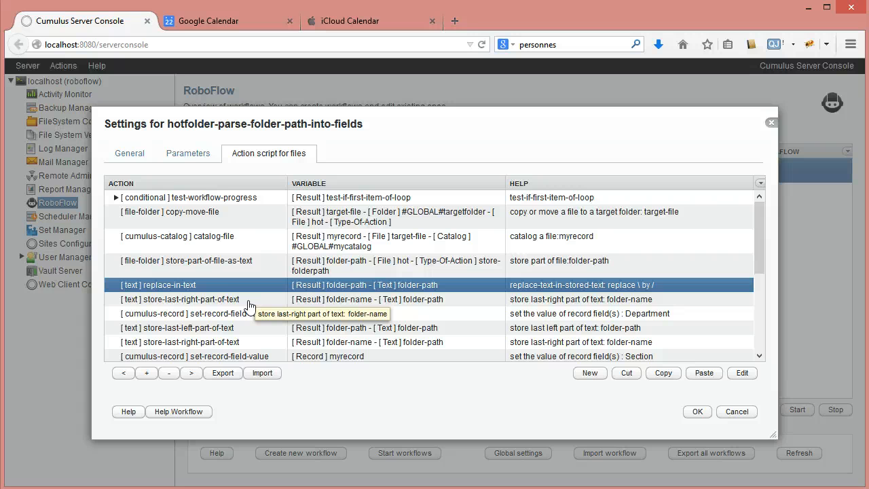
pyautogui.click(201, 301)
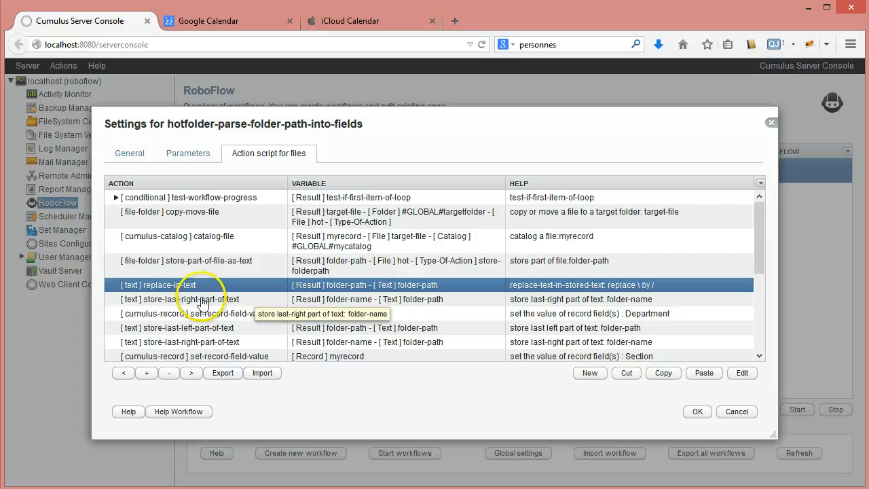
pyautogui.doubleClick(202, 301)
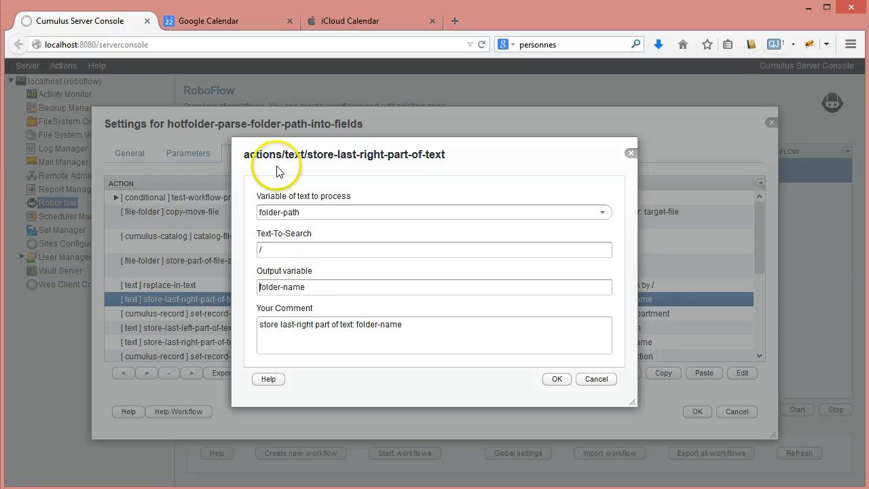
# Step: Switch to Notepad++ and copy the example path F:\mydropfolder\8-2013\12\10\1909\file.jpg onto line 10
pyautogui.click(243, 487)
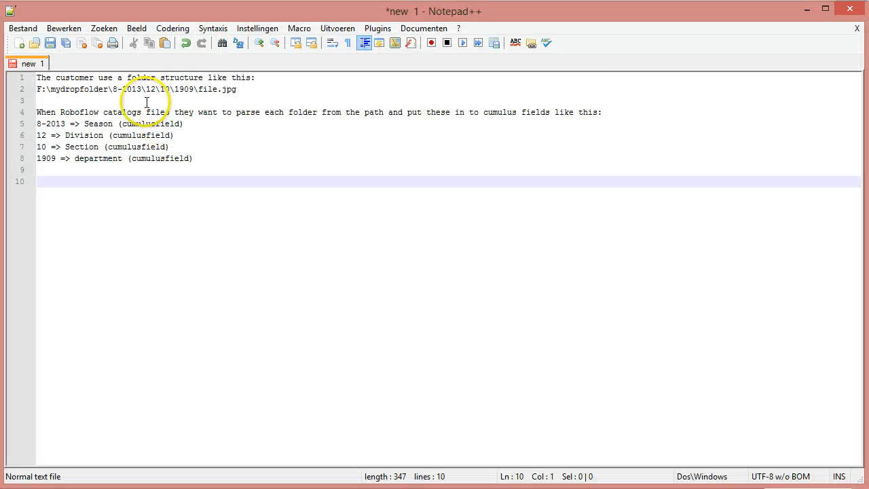
pyautogui.moveTo(236, 89); pyautogui.dragTo(8, 88)
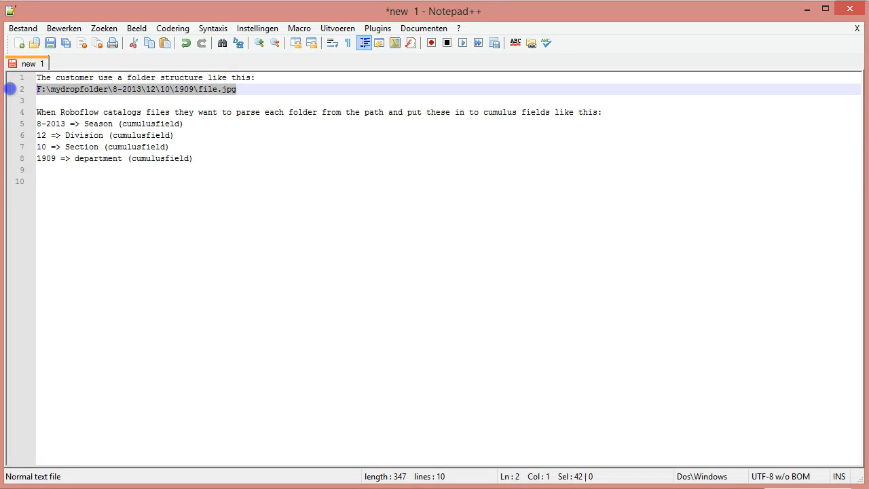
pyautogui.hotkey('ctrl', 'c')
pyautogui.click(71, 213)
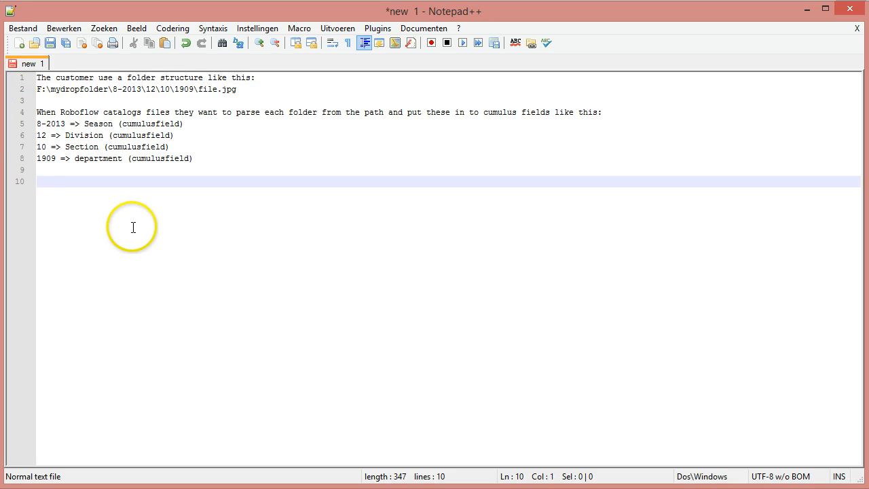
pyautogui.hotkey('ctrl', 'v')
# Step: Add another copy of the path on line 12 and trim off the file name, leaving F:\mydropfolder\8-2013\12\10\1909
pyautogui.press('Return')
pyautogui.press('Return')
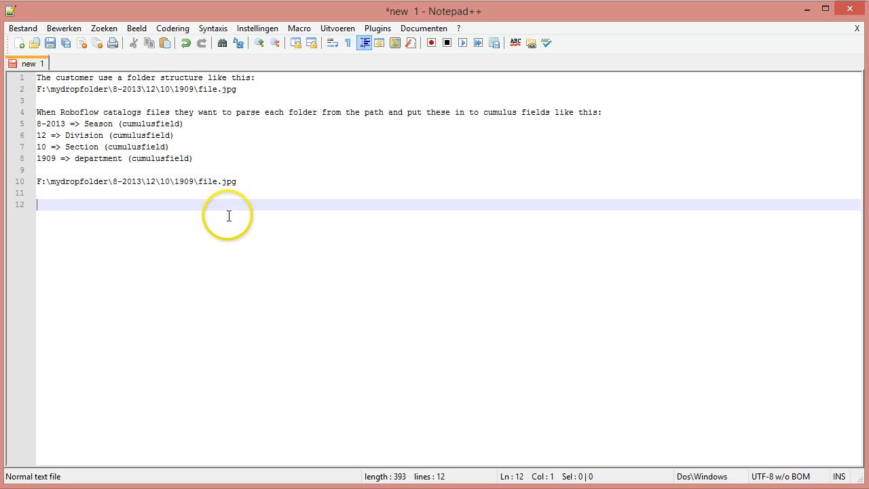
pyautogui.hotkey('ctrl', 'v')
pyautogui.press('BackSpace')
pyautogui.press('BackSpace')
pyautogui.press('BackSpace')
pyautogui.press('BackSpace')
pyautogui.press('BackSpace')
pyautogui.press('BackSpace')
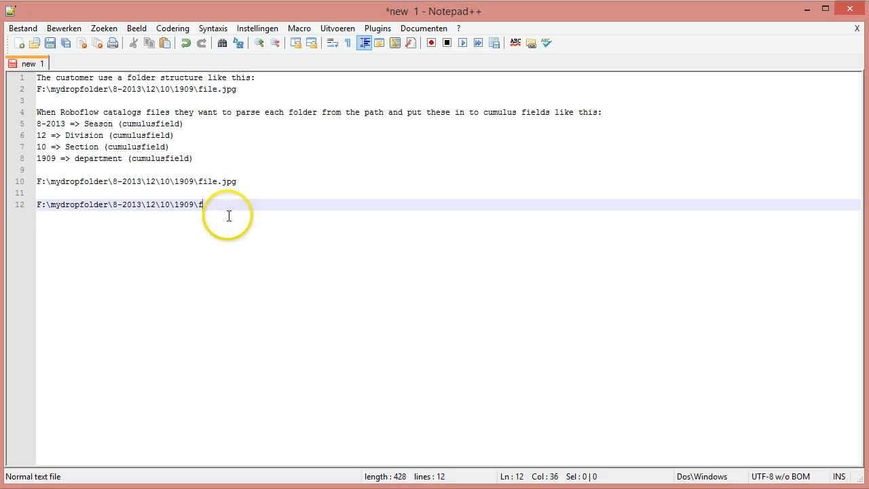
# Step: Add a third copy of the full path on line 14 and change the backslash after F: to a forward slash
pyautogui.press('Return')
pyautogui.press('Return')
pyautogui.hotkey('ctrl', 'v')
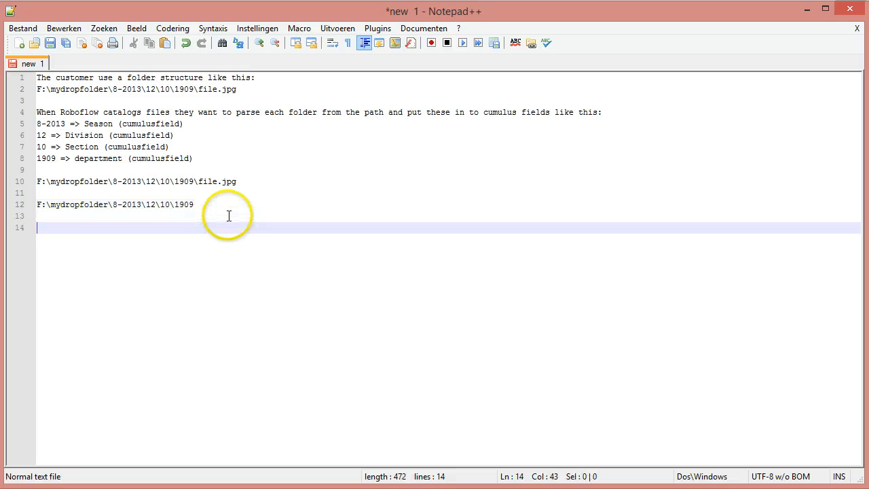
pyautogui.press('Left')
pyautogui.press('Left')
pyautogui.press('Left')
pyautogui.press('Left')
pyautogui.press('Left')
pyautogui.press('Left')
pyautogui.press('Left')
pyautogui.press('Left')
pyautogui.press('Left')
pyautogui.press('Left')
pyautogui.press('Left')
pyautogui.press('Left')
pyautogui.press('Left')
pyautogui.press('Left')
pyautogui.press('Left')
pyautogui.press('Left')
pyautogui.press('Left')
pyautogui.press('Left')
pyautogui.press('Left')
pyautogui.press('Left')
pyautogui.hotkey('shift', 'Right')
pyautogui.write('/')
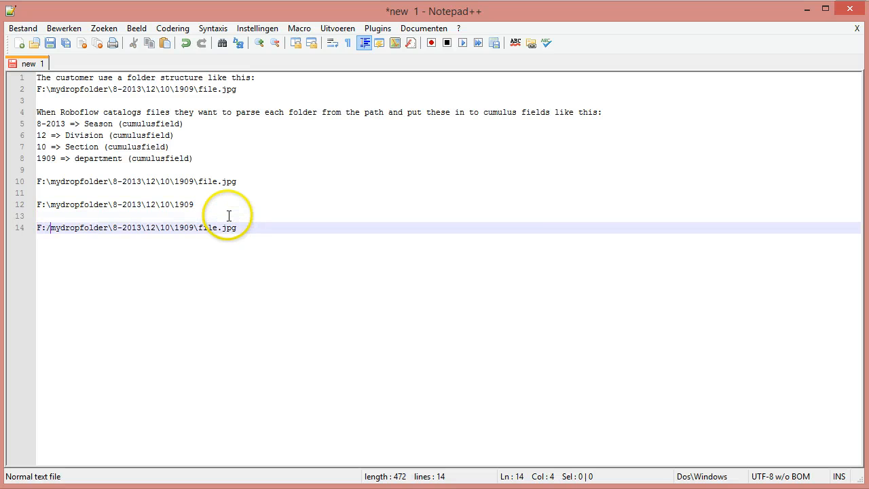
# Step: Replace the remaining folder backslashes in the line 14 path with forward slashes up to 1909
pyautogui.press('Right')
pyautogui.press('Right')
pyautogui.press('Right')
pyautogui.press('Right')
pyautogui.press('Right')
pyautogui.press('Left')
pyautogui.hotkey('shift', 'Left')
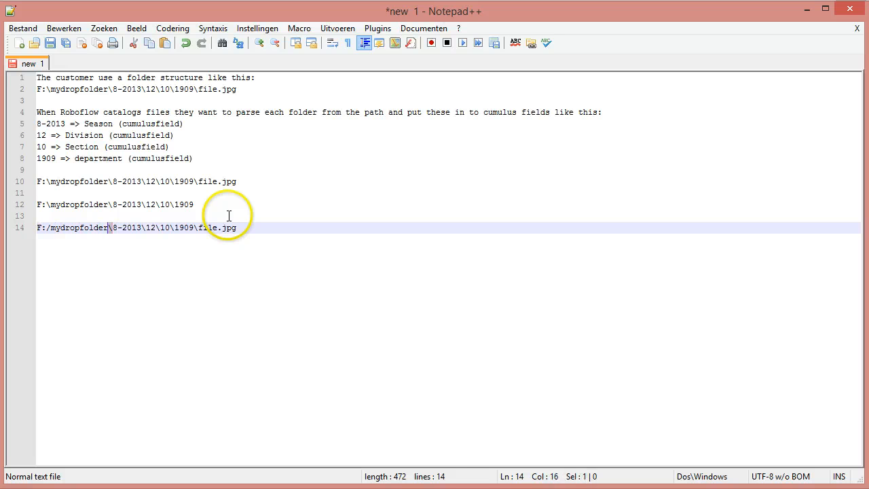
pyautogui.write('/')
pyautogui.press('Right')
pyautogui.press('BackSpace')
pyautogui.write('/')
pyautogui.press('BackSpace')
pyautogui.write('/')
pyautogui.press('Right')
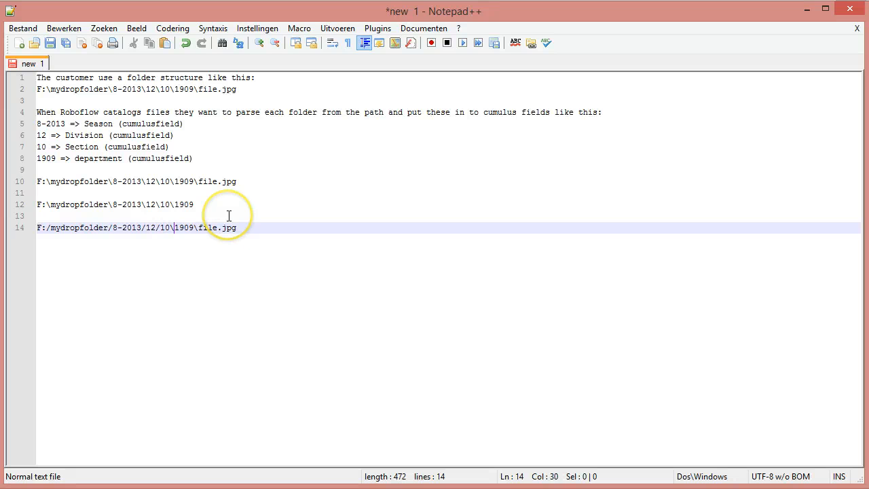
pyautogui.press('BackSpace')
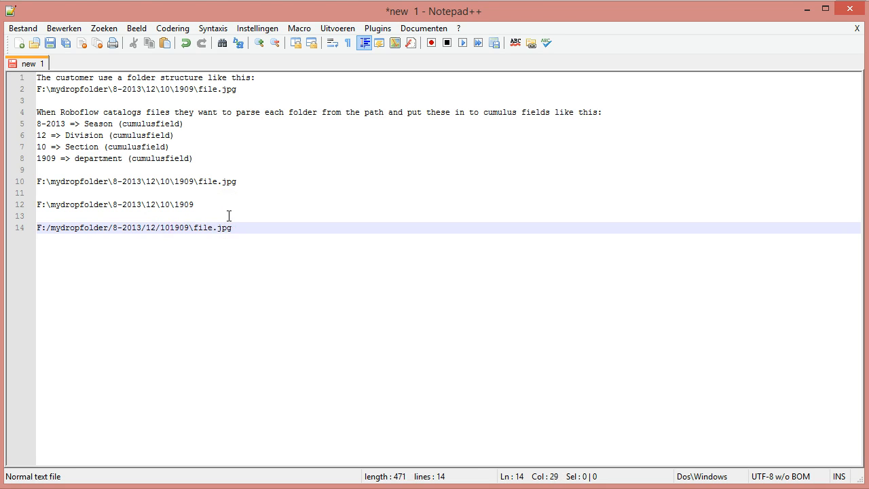
pyautogui.write('/')
# Step: Remove \file.jpg from the end of line 14, leaving F:/mydropfolder/8-2013/12/10/1909
pyautogui.press('Right')
pyautogui.hotkey('shift', 'End')
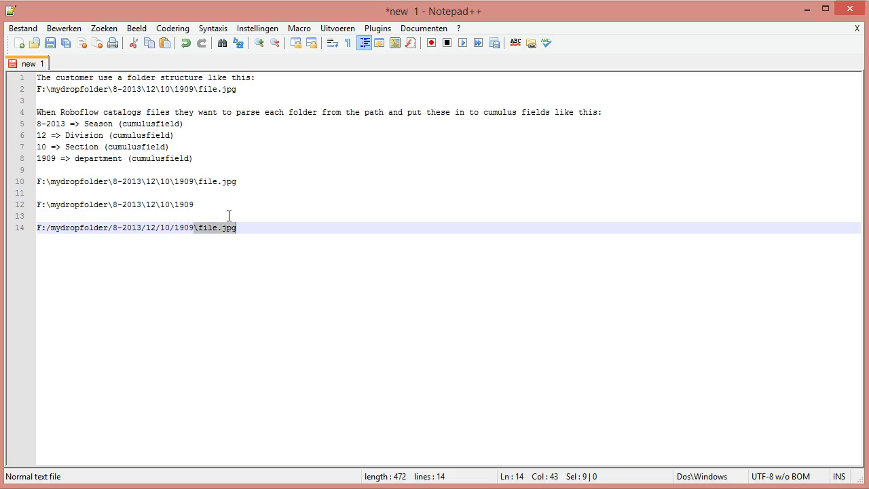
pyautogui.press('Delete')
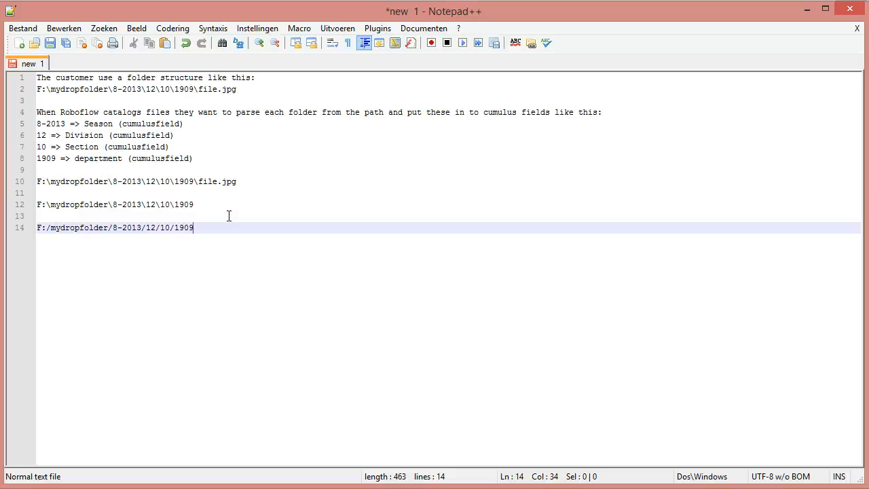
# Step: Copy the line 14 path onto line 16 and trim it down to its last folder name, 1909
pyautogui.press('Up')
pyautogui.press('Down')
pyautogui.press('Home')
pyautogui.hotkey('shift', 'End')
pyautogui.hotkey('ctrl', 'c')
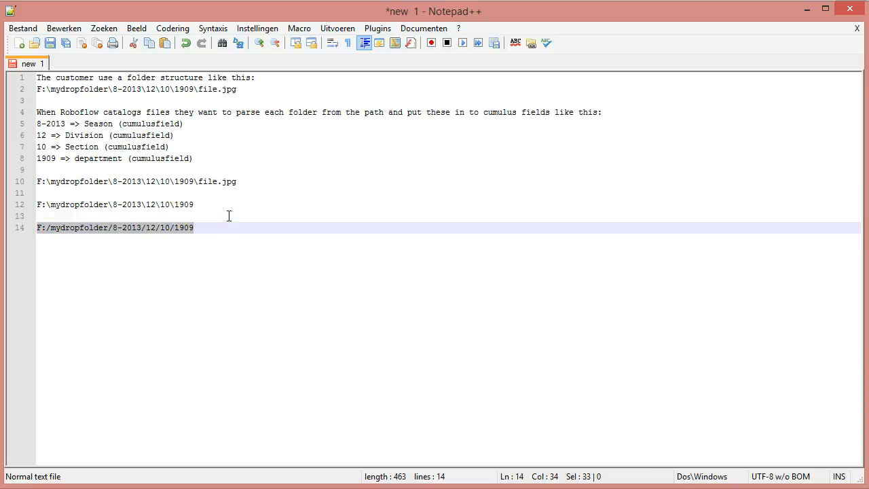
pyautogui.press('End')
pyautogui.press('Return')
pyautogui.press('Return')
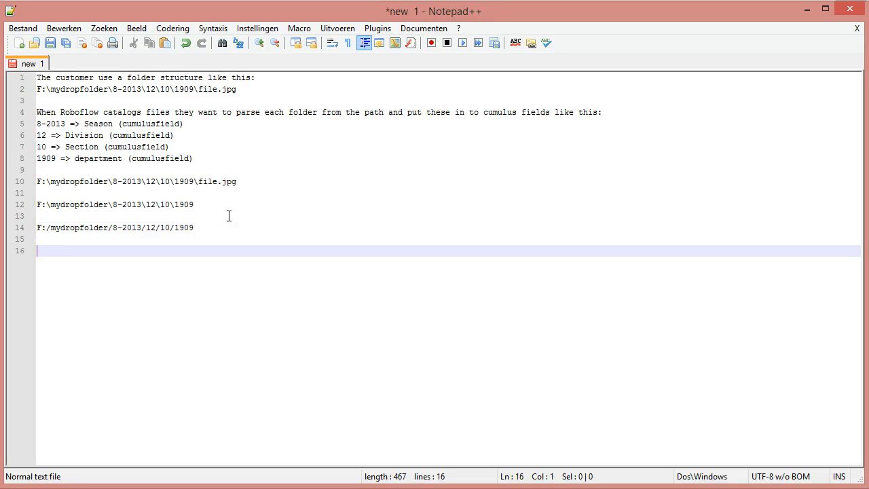
pyautogui.hotkey('ctrl', 'v')
pyautogui.press('Left')
pyautogui.press('BackSpace')
pyautogui.press('BackSpace')
pyautogui.press('BackSpace')
pyautogui.press('BackSpace')
pyautogui.press('BackSpace')
pyautogui.press('BackSpace')
pyautogui.press('BackSpace')
pyautogui.press('BackSpace')
pyautogui.press('BackSpace')
pyautogui.press('BackSpace')
pyautogui.press('BackSpace')
pyautogui.press('BackSpace')
pyautogui.press('BackSpace')
pyautogui.press('BackSpace')
pyautogui.press('BackSpace')
pyautogui.press('BackSpace')
pyautogui.press('BackSpace')
pyautogui.press('BackSpace')
pyautogui.press('BackSpace')
pyautogui.press('BackSpace')
# Step: Switch to the Cumulus Server Console and review the Department set-record-field-value and following store-last-left-part-of-text actions without saving
pyautogui.hotkey('alt', 'Tab')
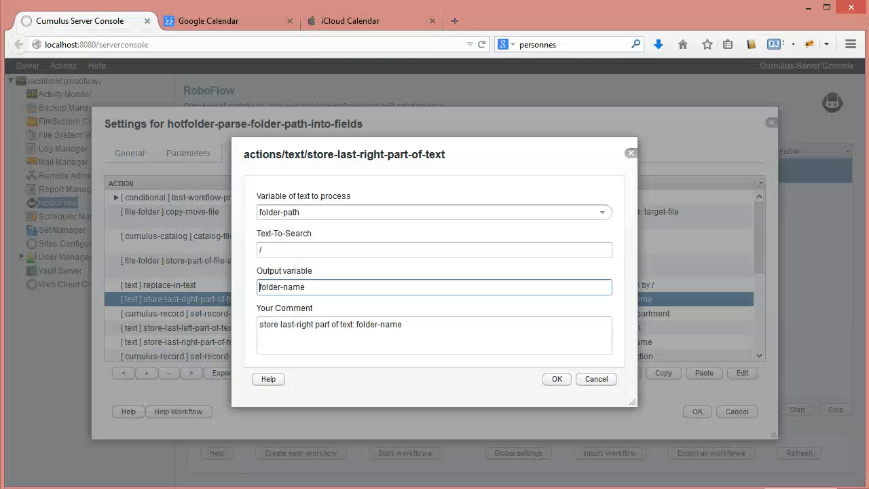
pyautogui.click(603, 381)
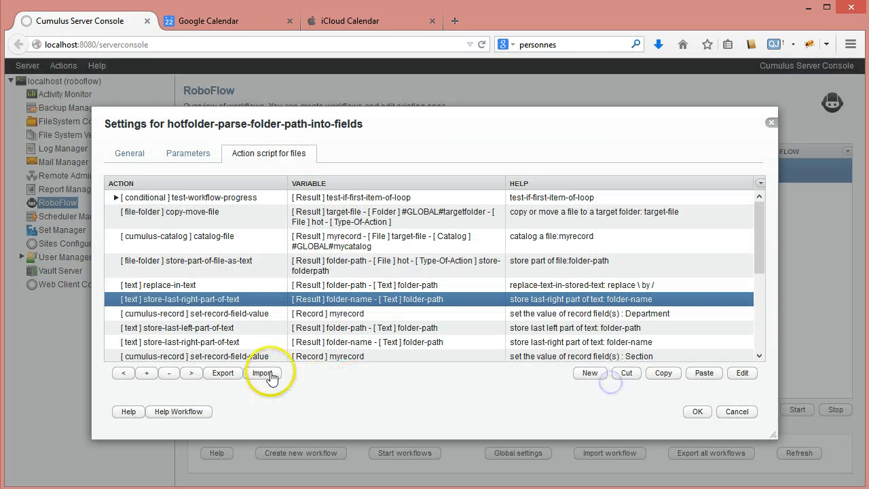
pyautogui.doubleClick(221, 315)
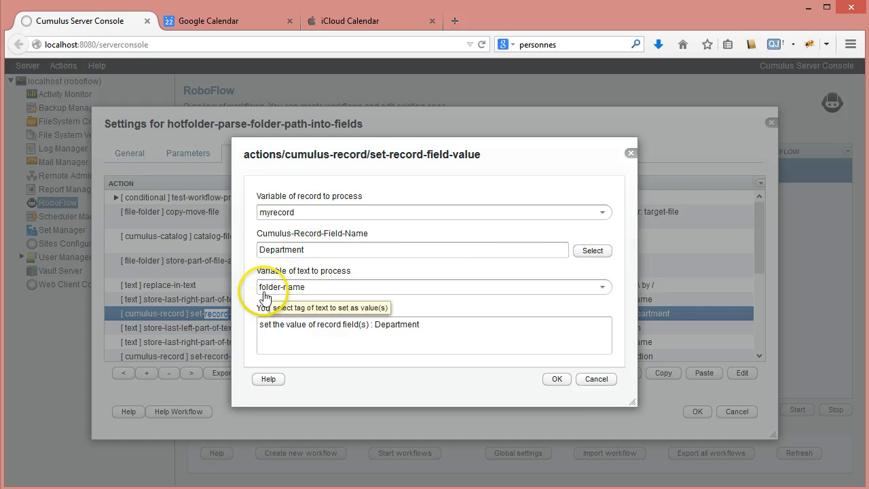
pyautogui.click(598, 384)
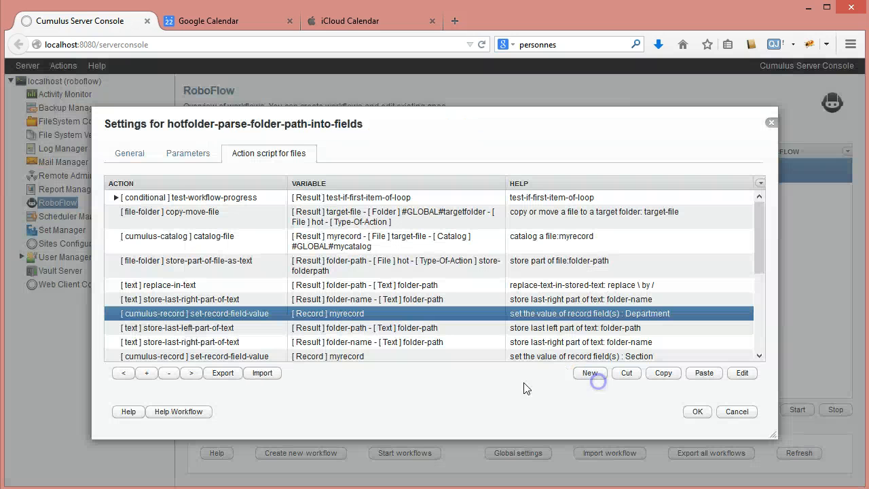
pyautogui.doubleClick(197, 328)
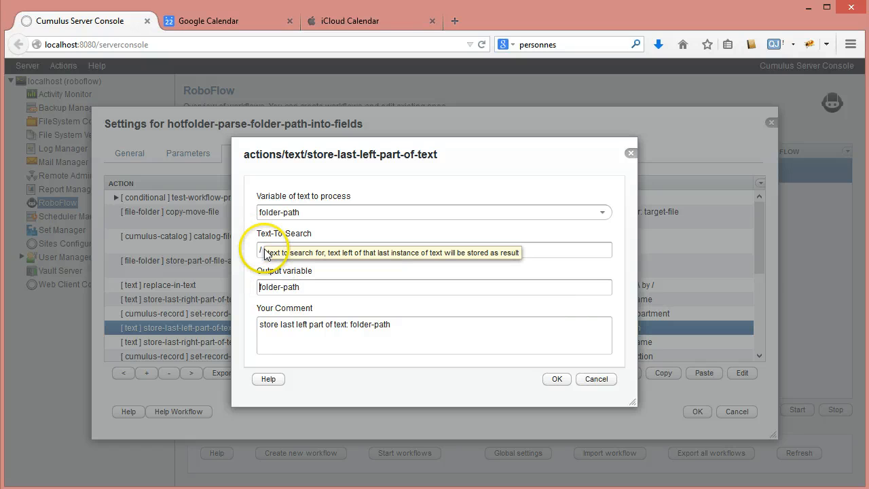
pyautogui.click(596, 379)
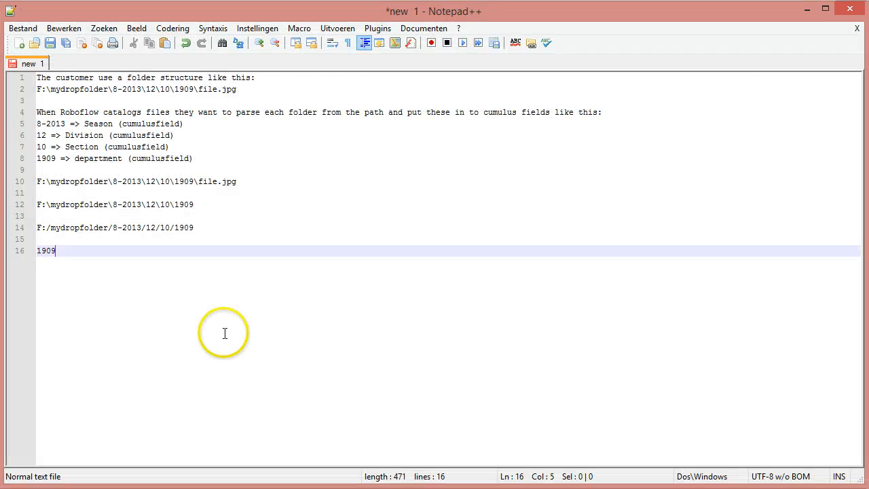
# Step: Switch to Notepad++ and add the shortened path F:/mydropfolder/8-2013/12/10 on line 18 and its last folder name, 10, on line 20
pyautogui.press('Return')
pyautogui.press('Return')
pyautogui.hotkey('ctrl', 'v')
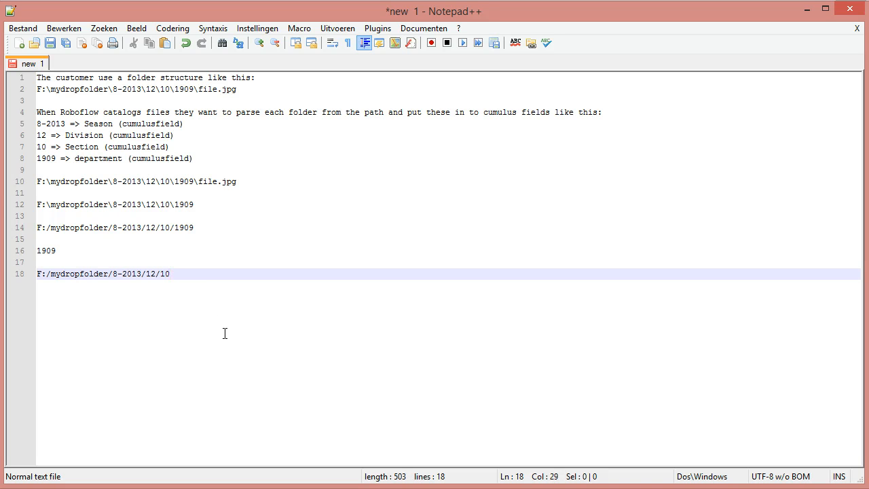
pyautogui.press('Return')
pyautogui.press('Return')
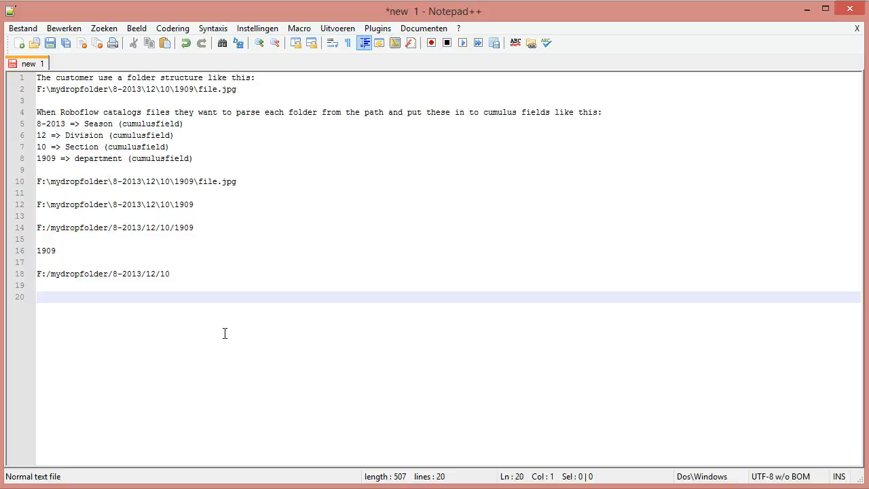
pyautogui.press('Up')
pyautogui.press('Up')
pyautogui.press('Up')
pyautogui.press('Up')
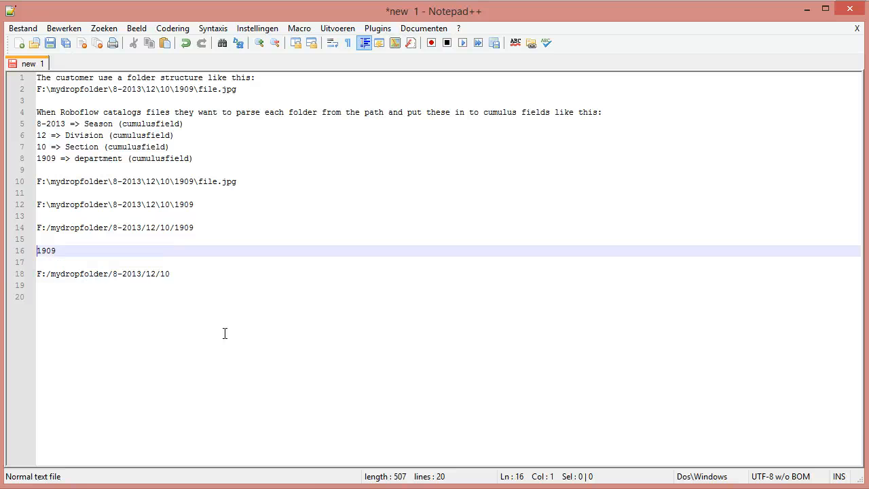
pyautogui.press('Down')
pyautogui.press('Down')
pyautogui.press('Down')
pyautogui.press('Down')
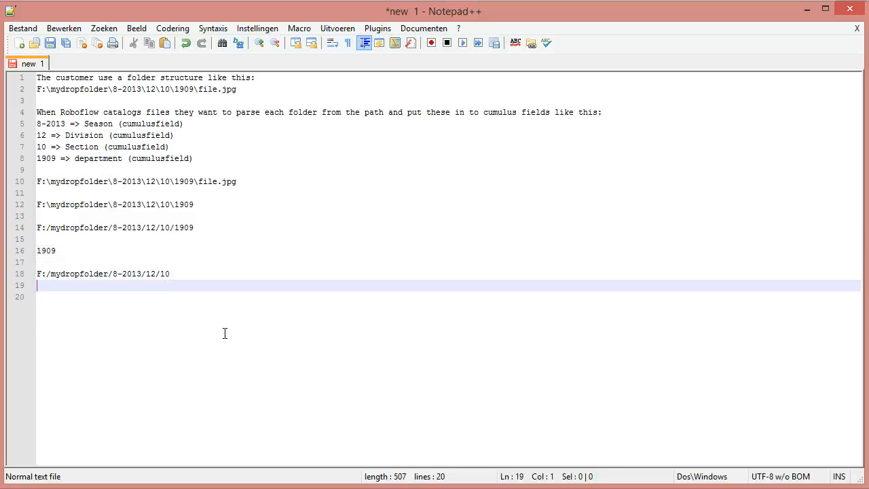
# Step: Add the path F:/mydropfolder/8-2013/12 on line 22 and its last folder name, 12, on line 24
pyautogui.press('Return')
pyautogui.press('Return')
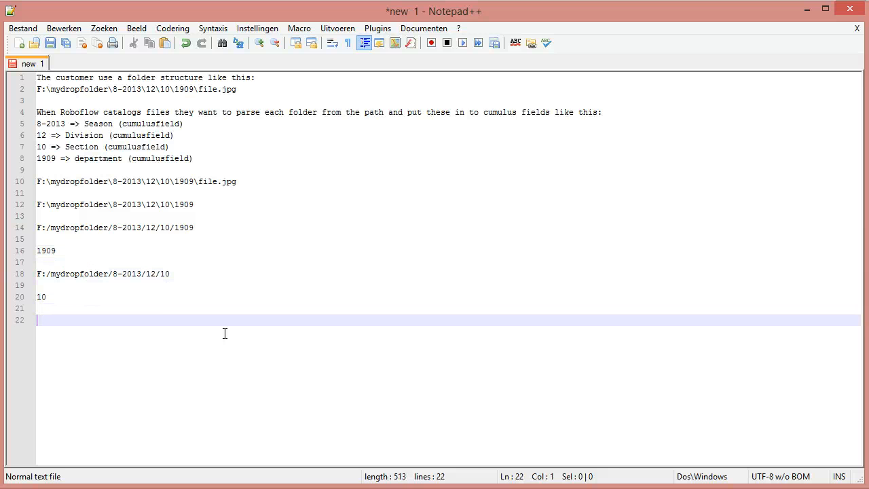
pyautogui.hotkey('ctrl', 'v')
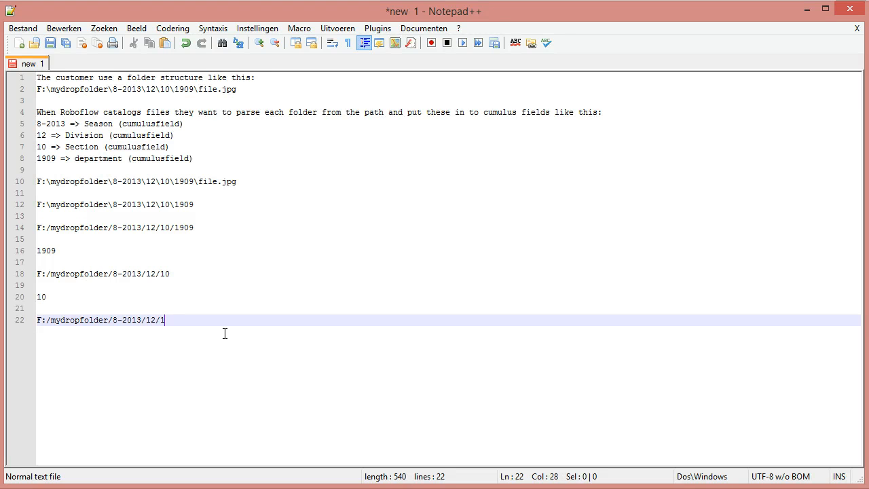
pyautogui.press('Return')
pyautogui.press('Return')
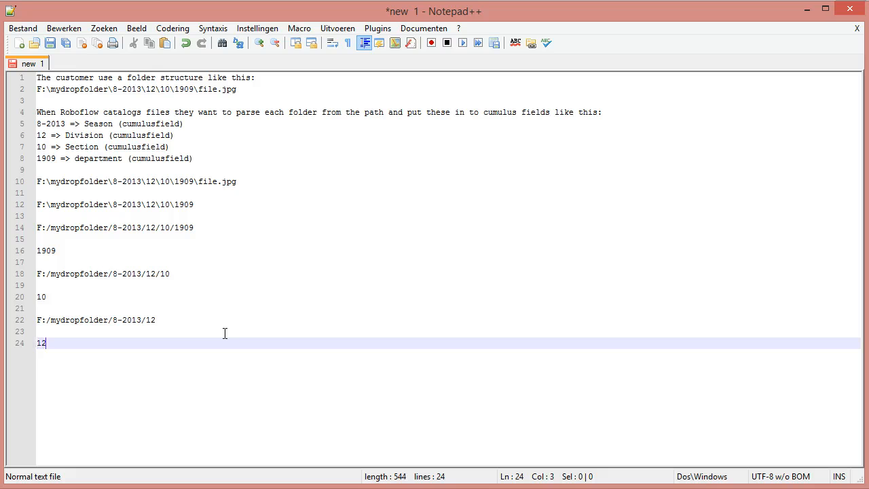
# Step: Add the path F:/mydropfolder/8-2013 on line 26 and its season folder name on line 28
pyautogui.press('Return')
pyautogui.press('Return')
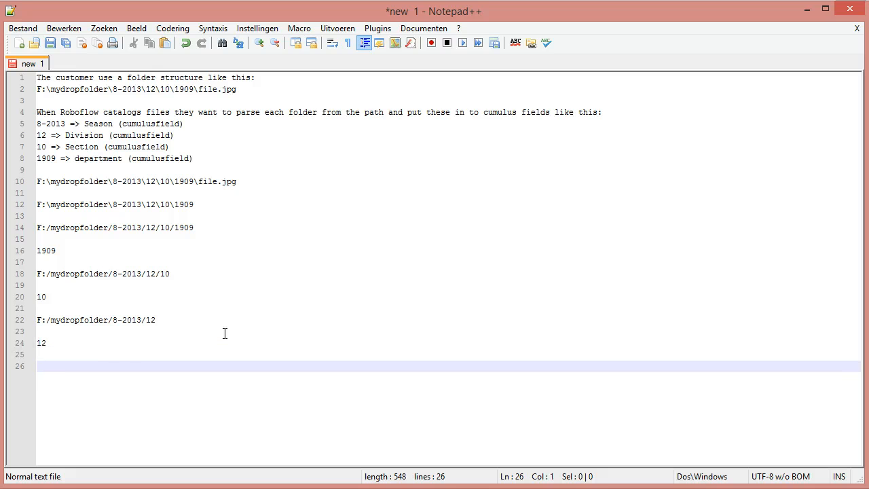
pyautogui.hotkey('ctrl', 'v')
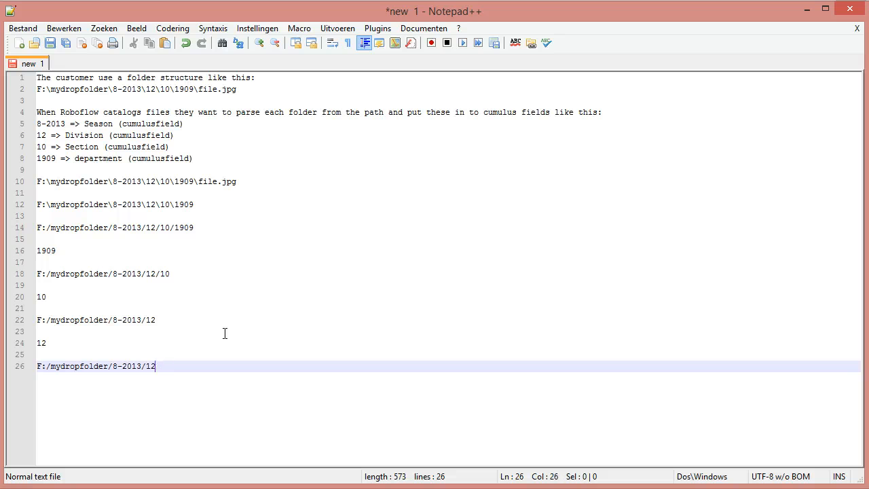
pyautogui.press('Return')
pyautogui.press('Return')
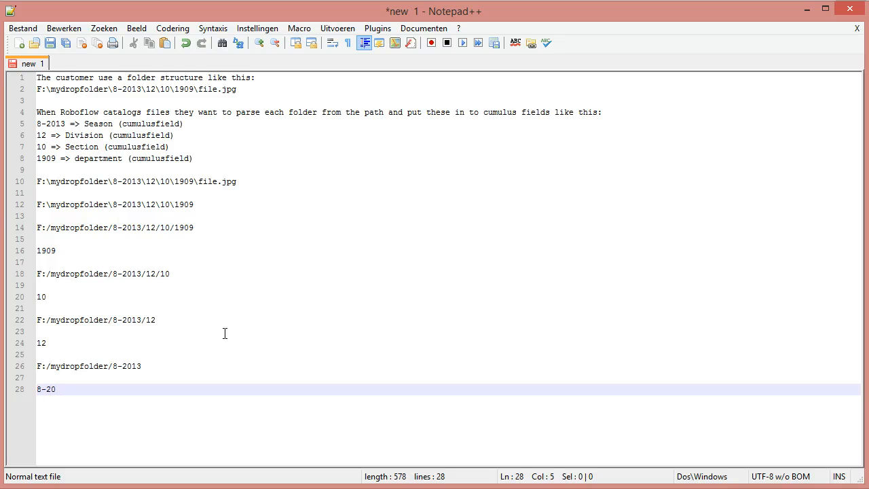
pyautogui.press('Return')
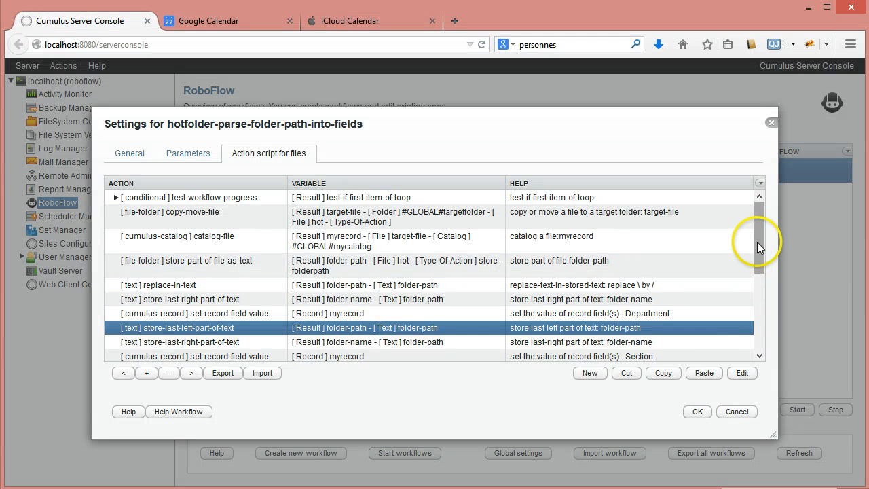
# Step: Switch to the Cumulus Server Console, review the Section, Division and Season actions through close-catalog, and save the workflow settings
pyautogui.moveTo(757, 241); pyautogui.dragTo(760, 291)
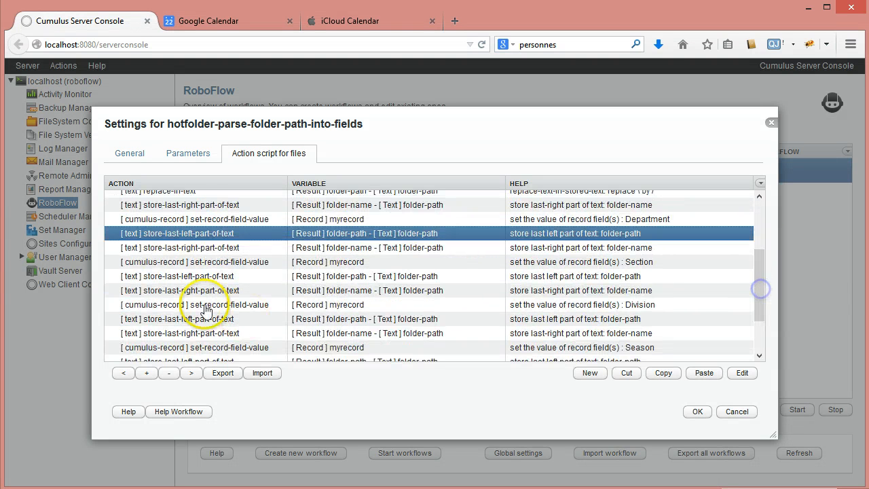
pyautogui.click(182, 248)
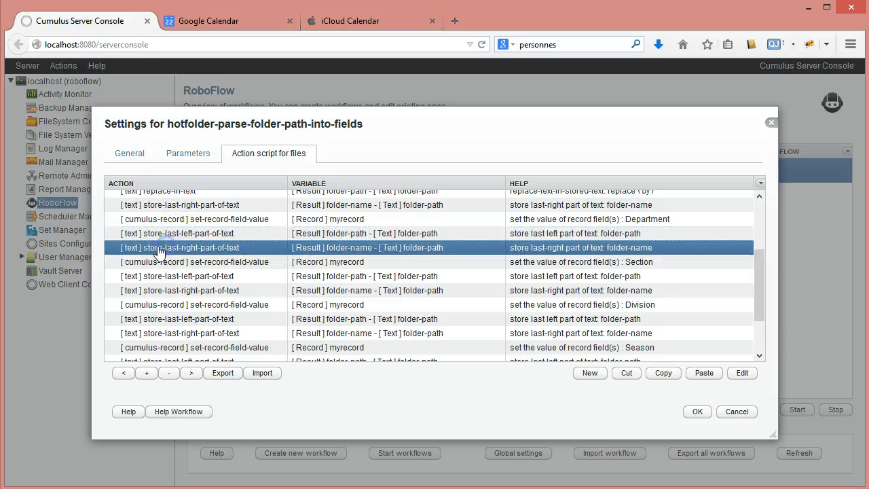
pyautogui.click(204, 263)
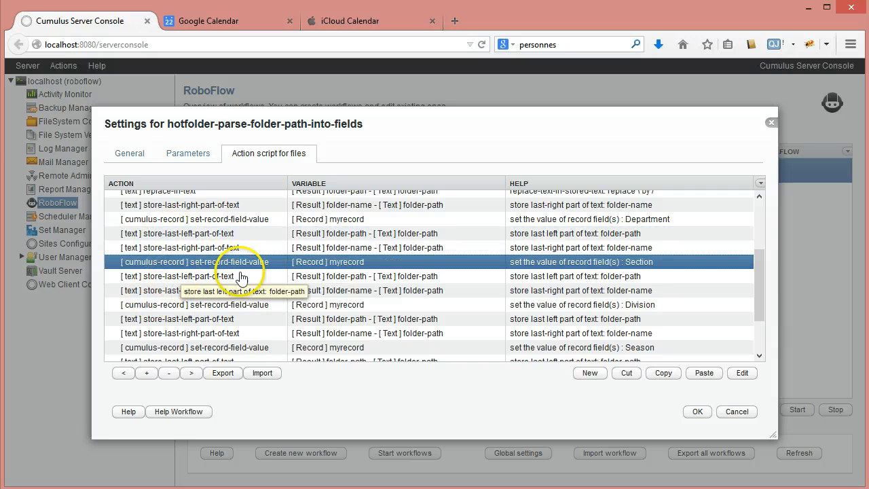
pyautogui.click(227, 277)
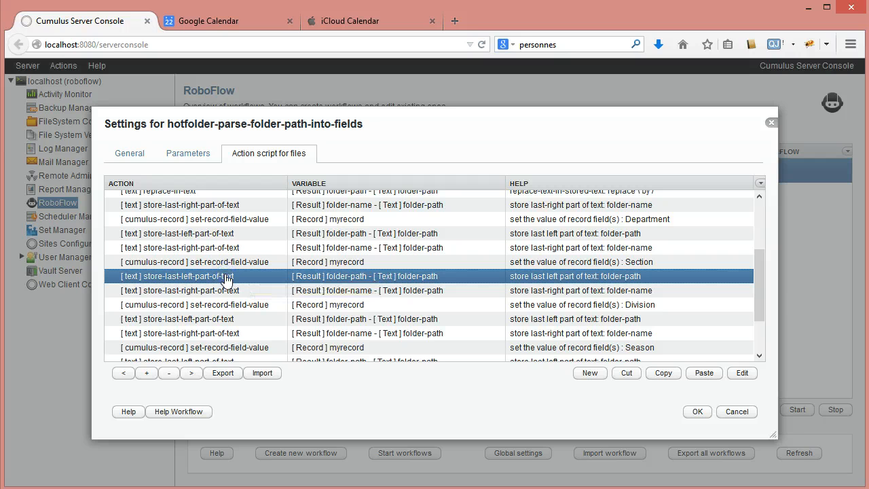
pyautogui.click(196, 291)
pyautogui.click(203, 306)
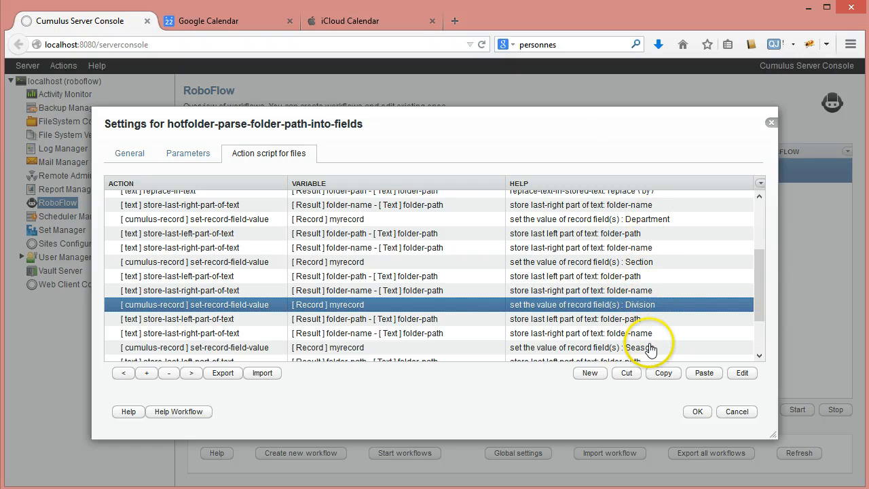
pyautogui.moveTo(762, 291); pyautogui.dragTo(767, 328)
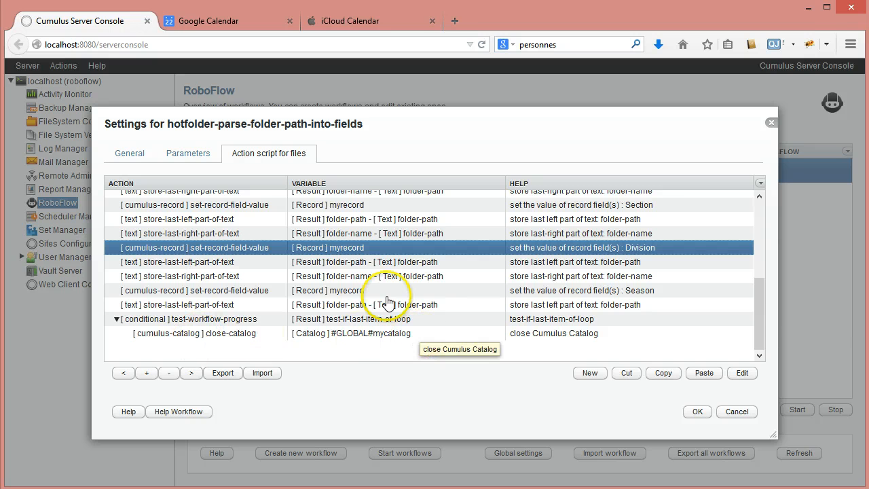
pyautogui.moveTo(755, 310); pyautogui.dragTo(766, 224)
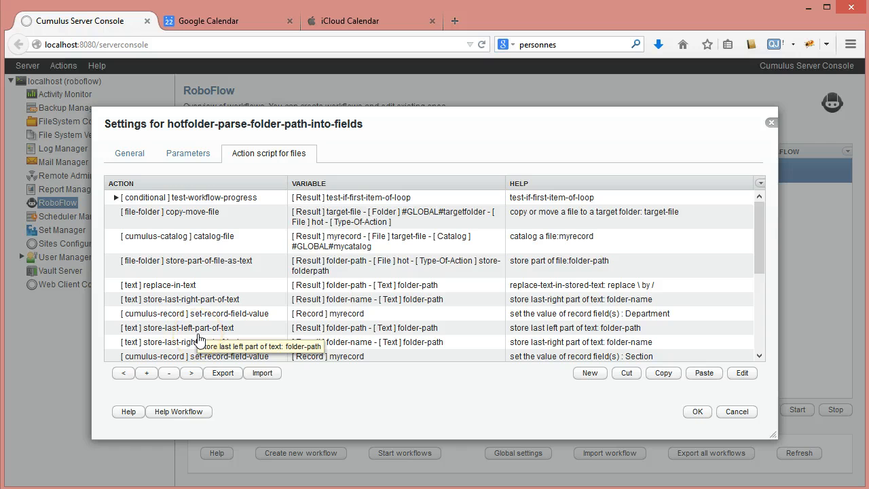
pyautogui.click(701, 413)
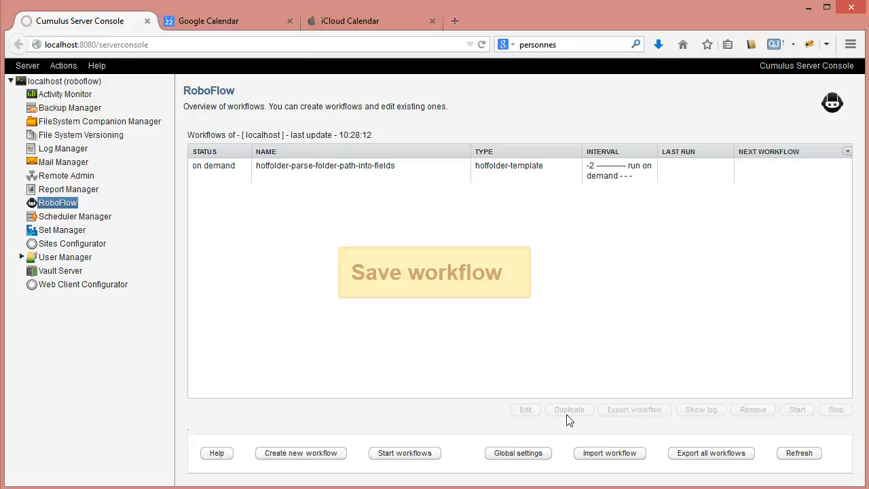
# Step: Open the log of the hotfolder-parse-folder-path-into-fields workflow, check the latest Roboflow version in its version info, and close the log
pyautogui.click(278, 179)
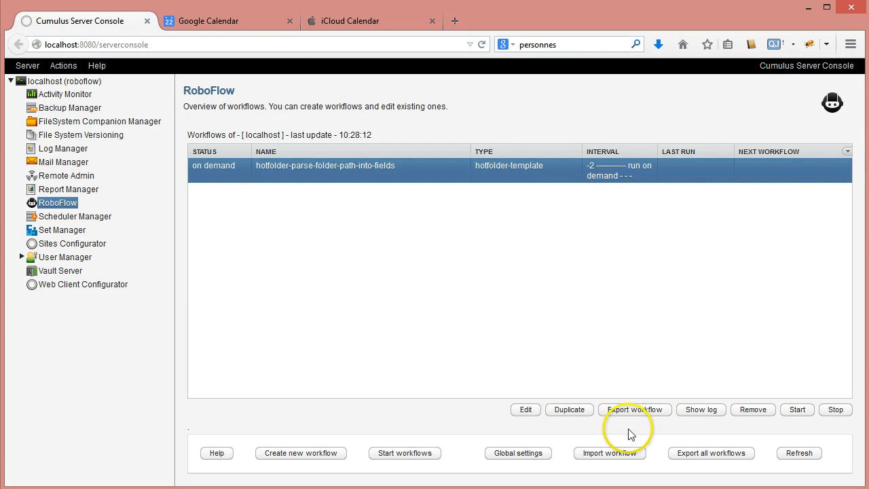
pyautogui.click(703, 410)
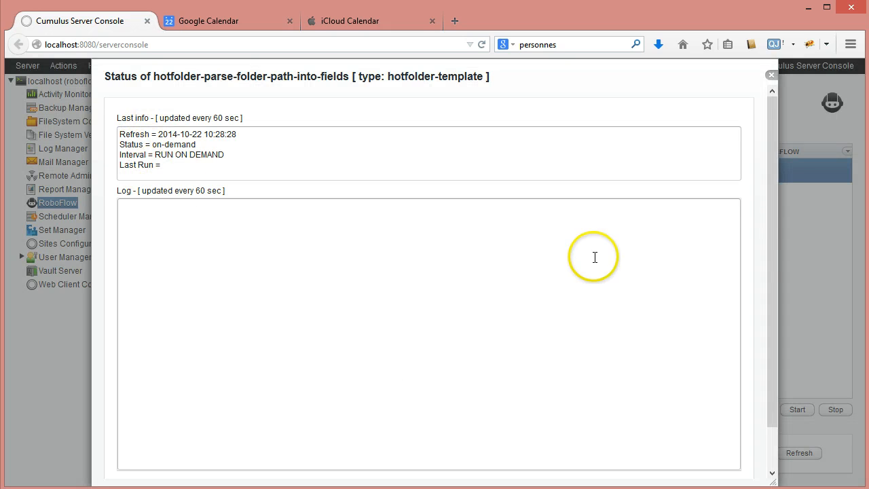
pyautogui.moveTo(775, 246); pyautogui.dragTo(775, 341)
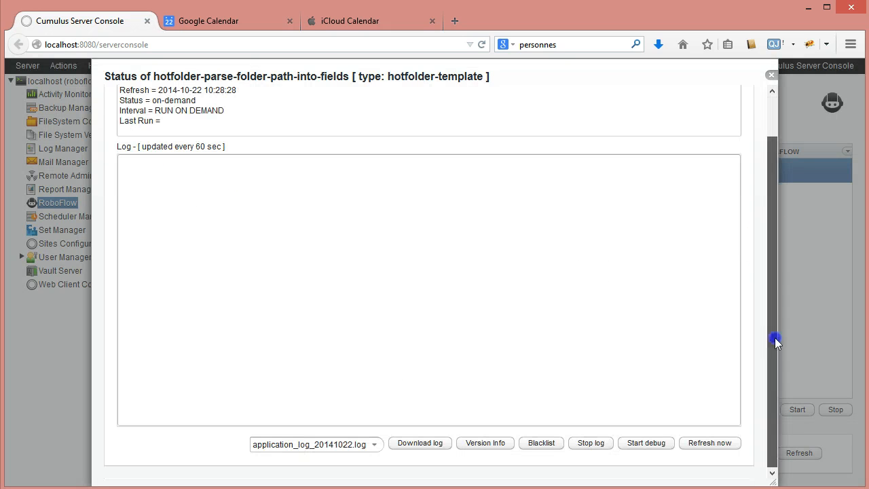
pyautogui.click(497, 444)
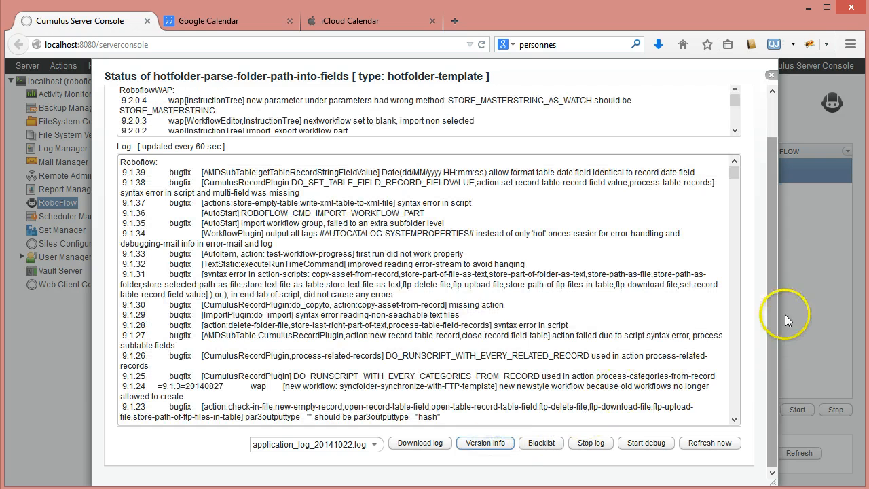
pyautogui.moveTo(771, 312); pyautogui.dragTo(767, 224)
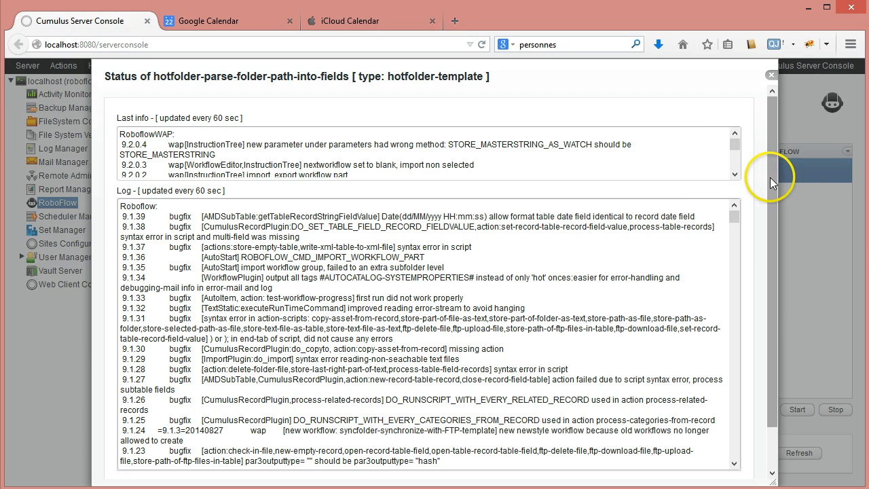
pyautogui.doubleClick(129, 218)
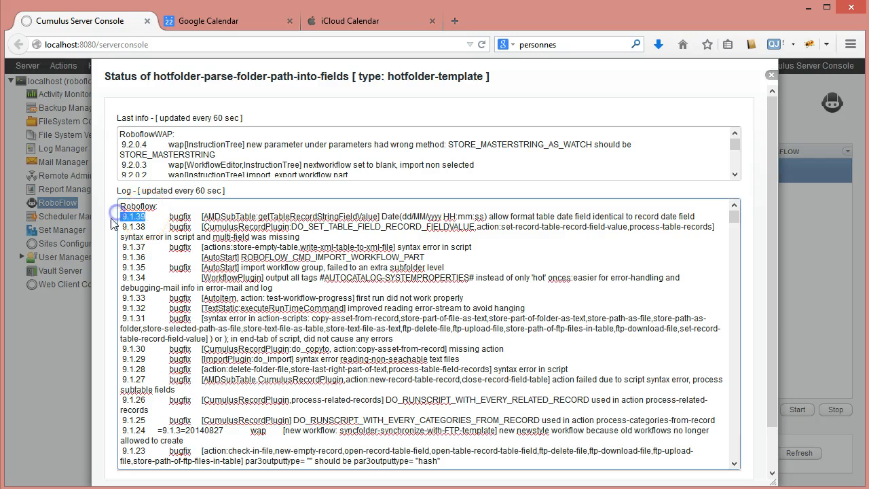
pyautogui.click(772, 79)
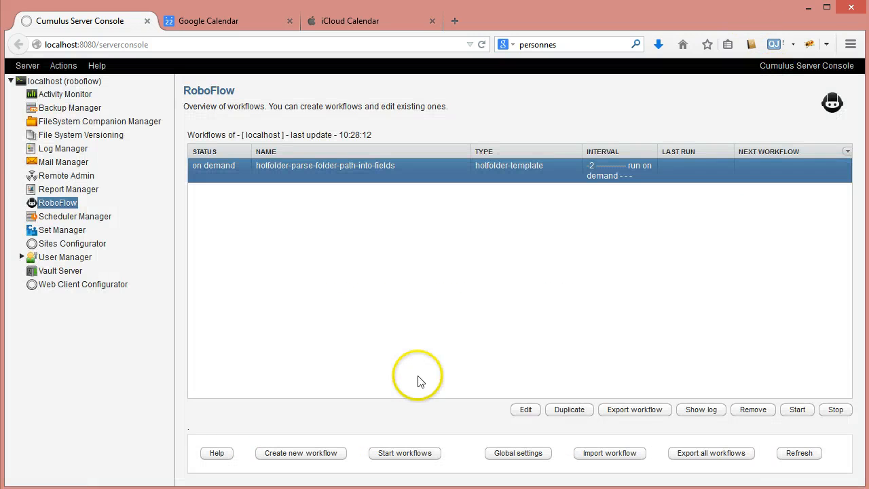